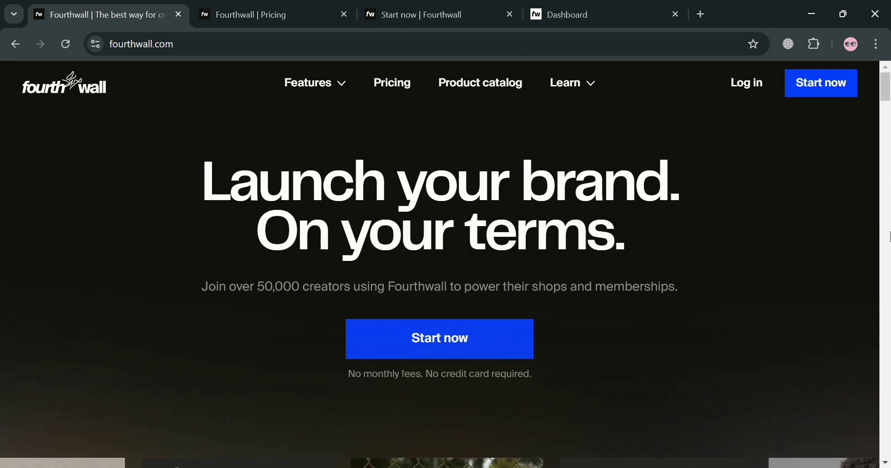
Read the fourthwall.com home page down to the footer, then switch to the Pricing tab
scroll(696, 254, "down", 1)
scroll(696, 259, "down", 3)
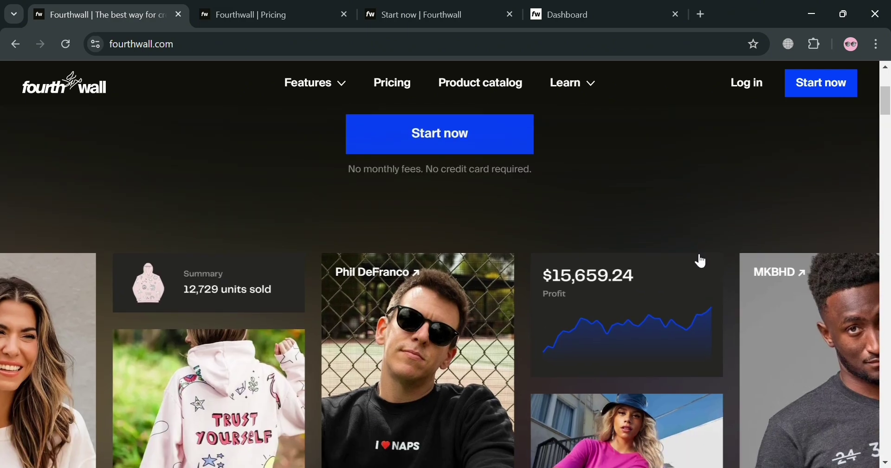
scroll(694, 259, "up", 4)
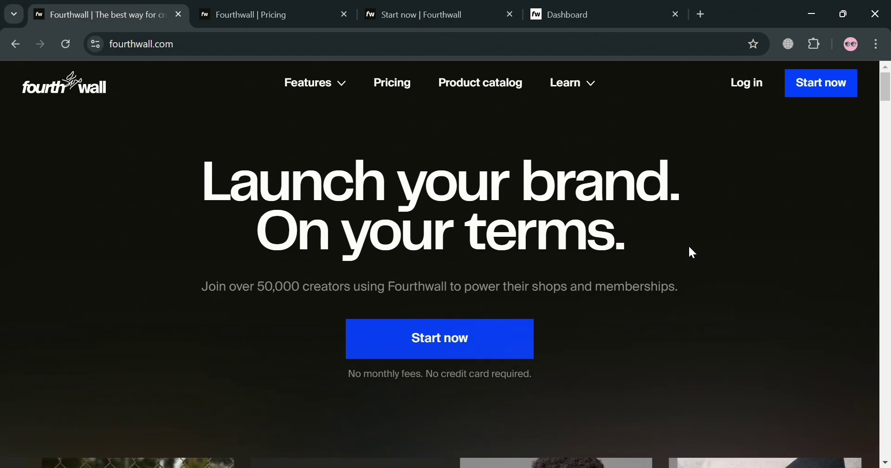
scroll(689, 248, "down", 6)
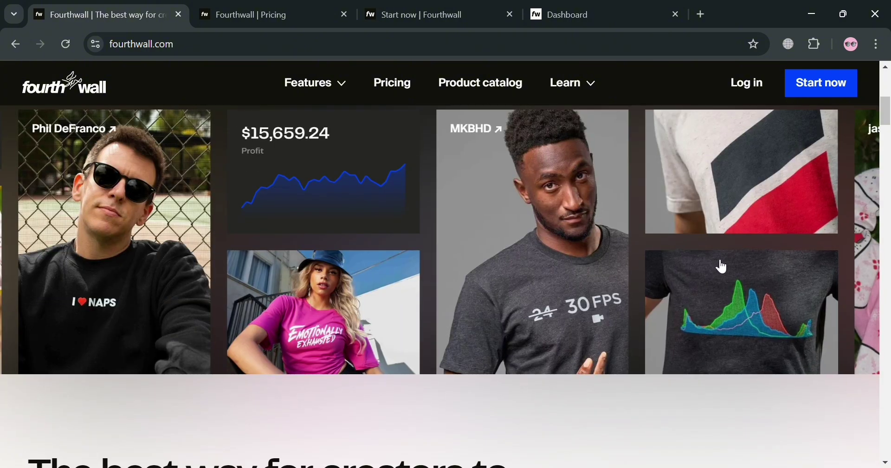
scroll(717, 267, "down", 6)
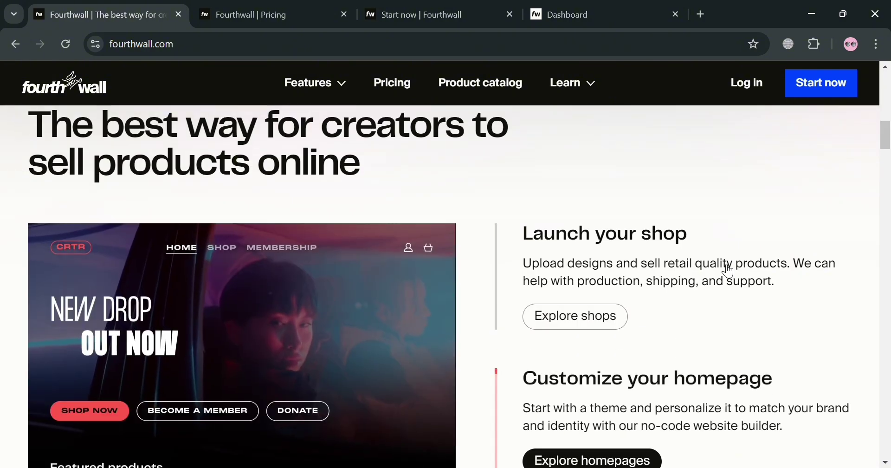
scroll(726, 266, "down", 6)
scroll(709, 286, "down", 2)
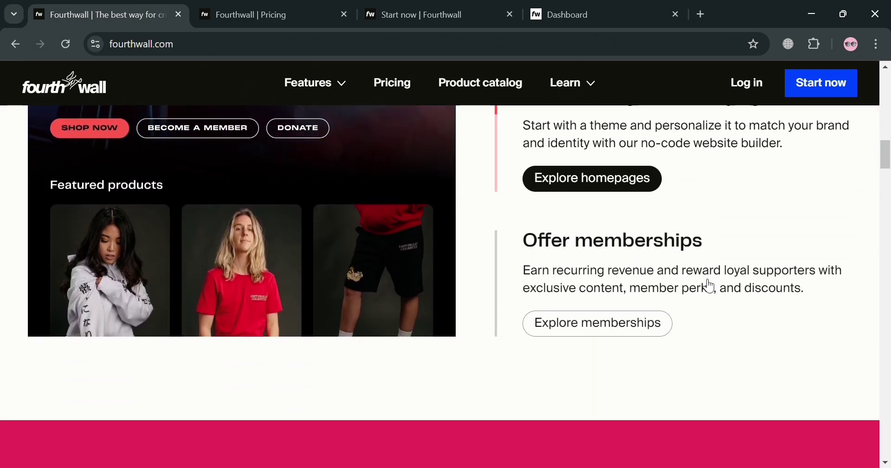
scroll(705, 284, "down", 2)
scroll(703, 280, "down", 7)
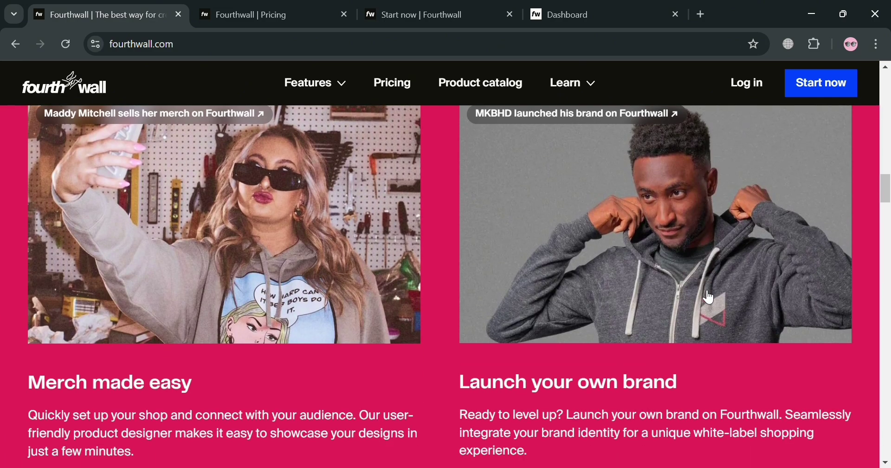
scroll(705, 293, "down", 4)
scroll(701, 291, "down", 1)
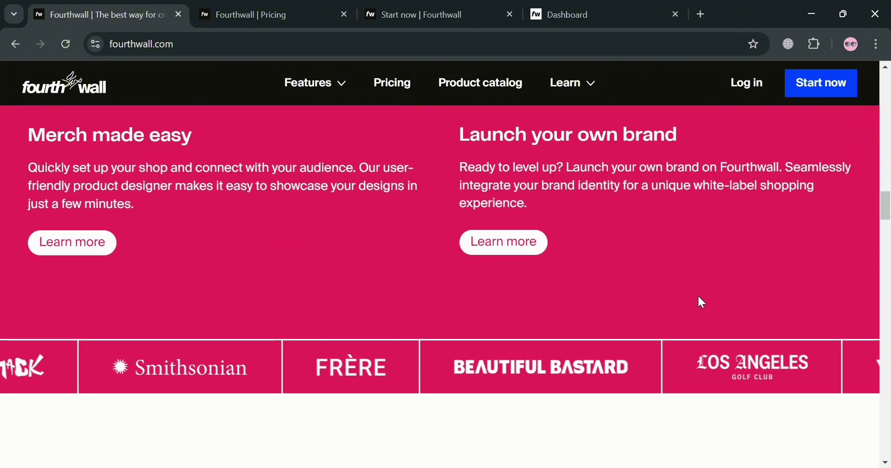
scroll(698, 302, "down", 8)
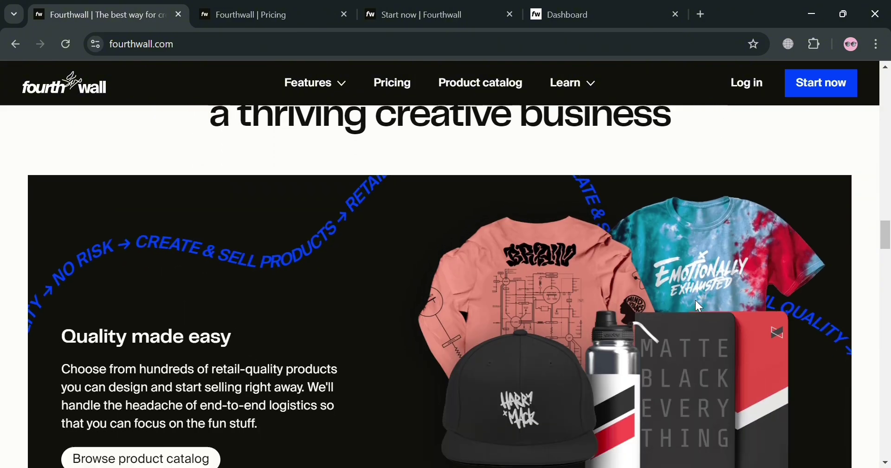
scroll(696, 306, "down", 16)
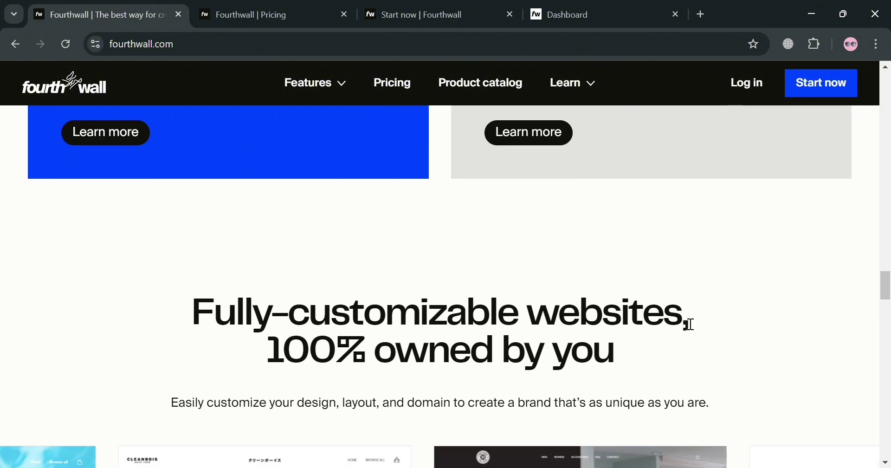
scroll(690, 324, "down", 15)
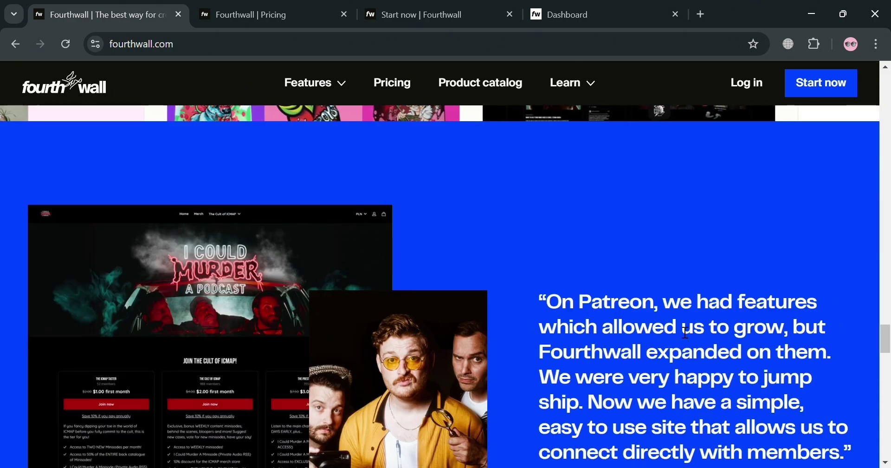
scroll(686, 332, "down", 12)
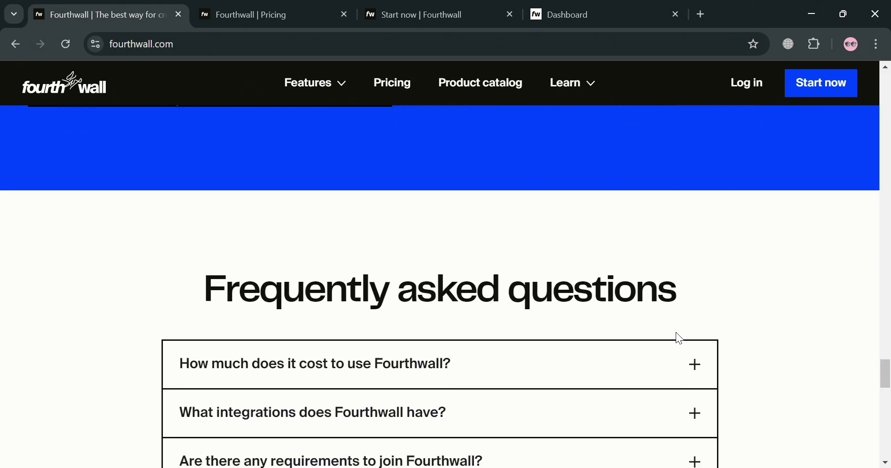
scroll(675, 332, "down", 14)
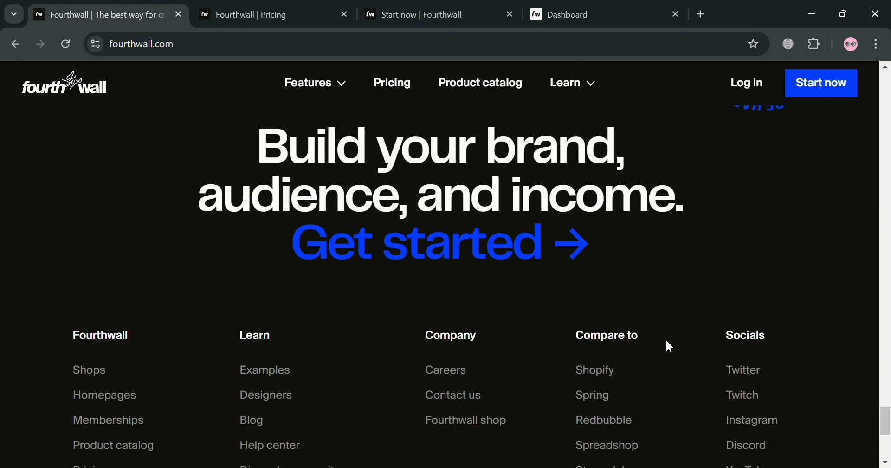
scroll(666, 342, "down", 3)
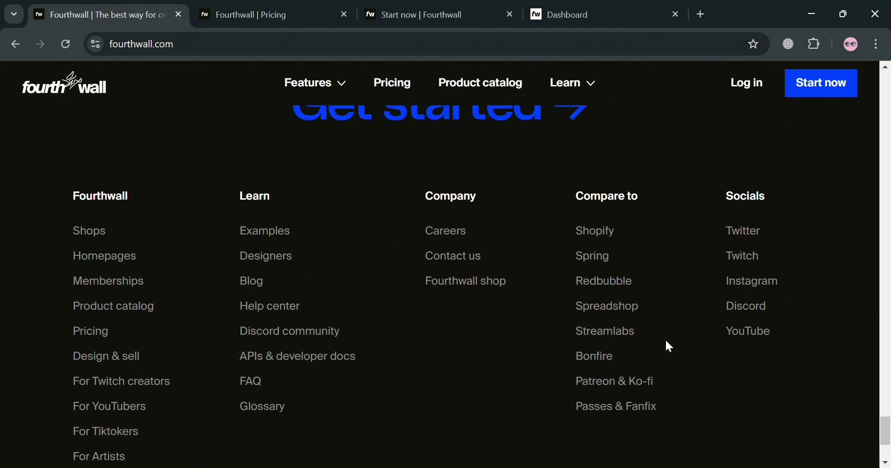
scroll(670, 346, "up", 15)
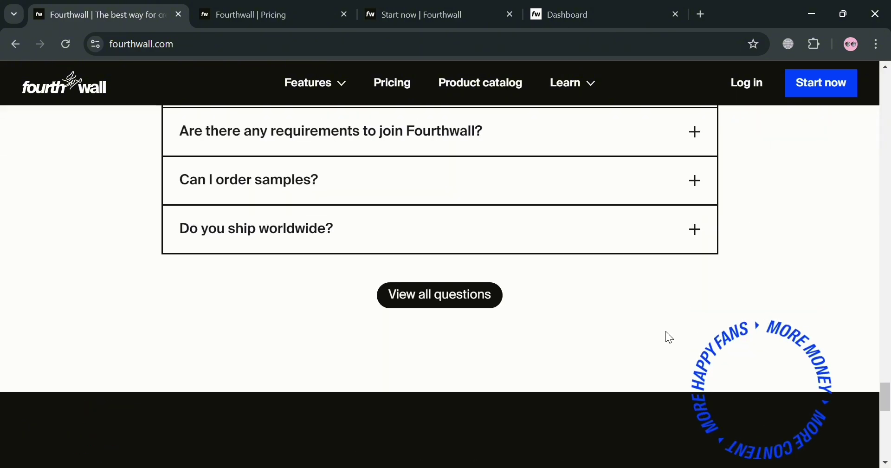
scroll(669, 339, "up", 7)
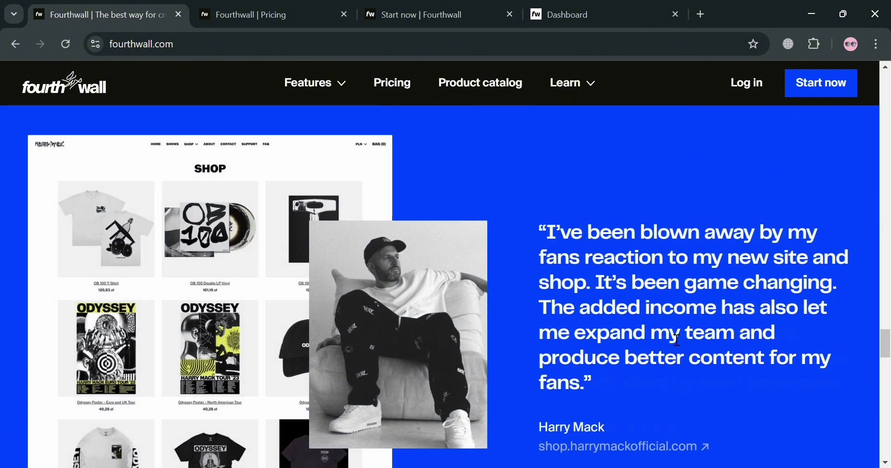
scroll(675, 338, "up", 12)
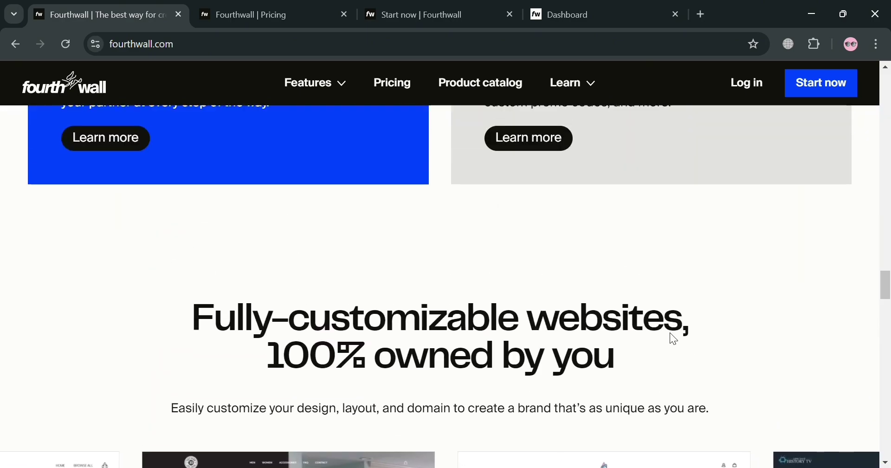
scroll(673, 316, "up", 5)
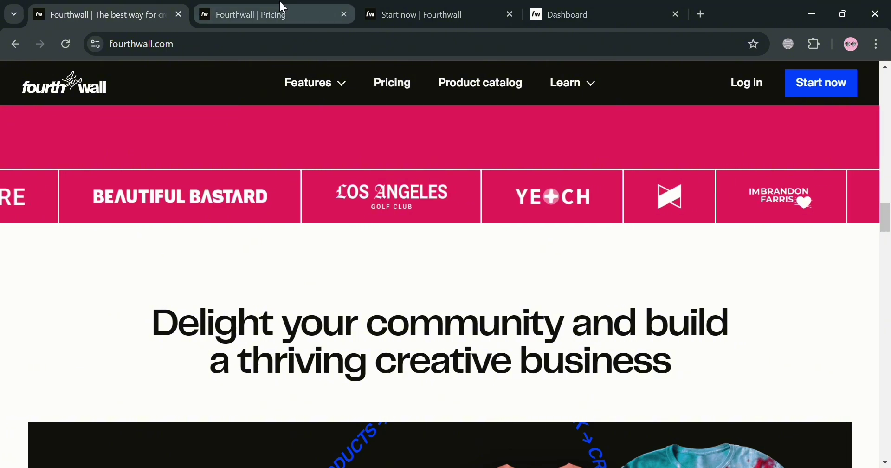
left_click(280, 6)
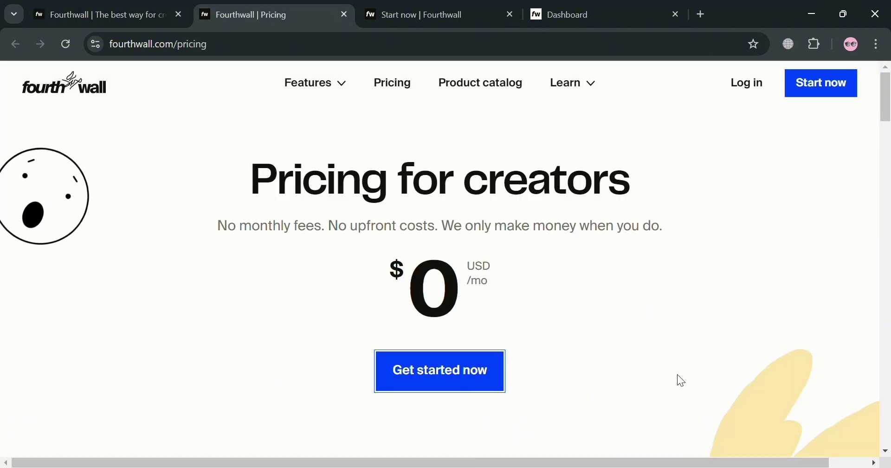
Review the Pricing page's features, payment fee note and FAQ, returning to the $0/mo headline
scroll(608, 268, "down", 7)
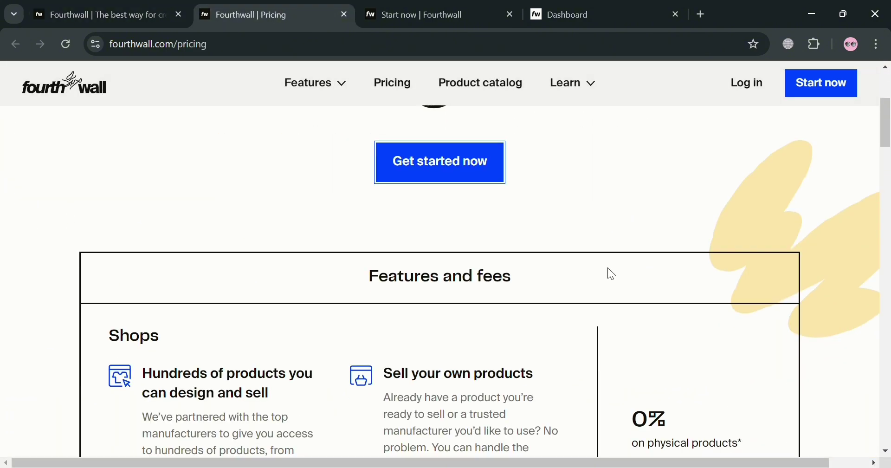
scroll(580, 272, "up", 2)
scroll(297, 343, "down", 2)
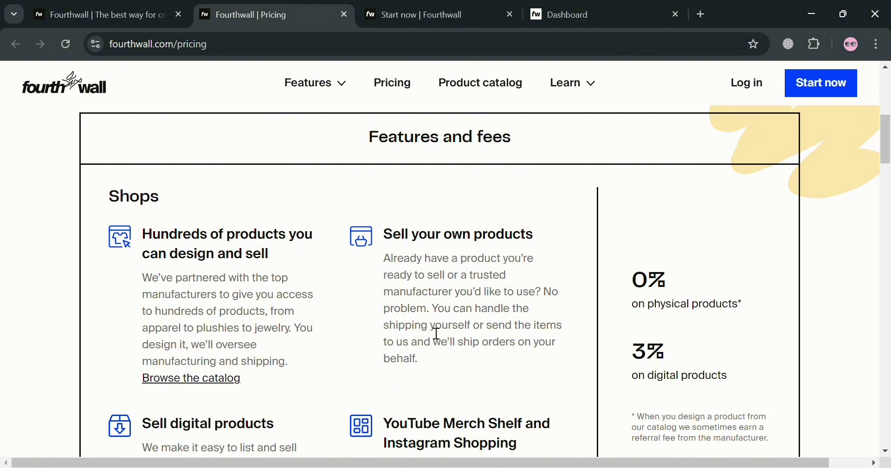
scroll(600, 285, "down", 5)
scroll(603, 284, "up", 2)
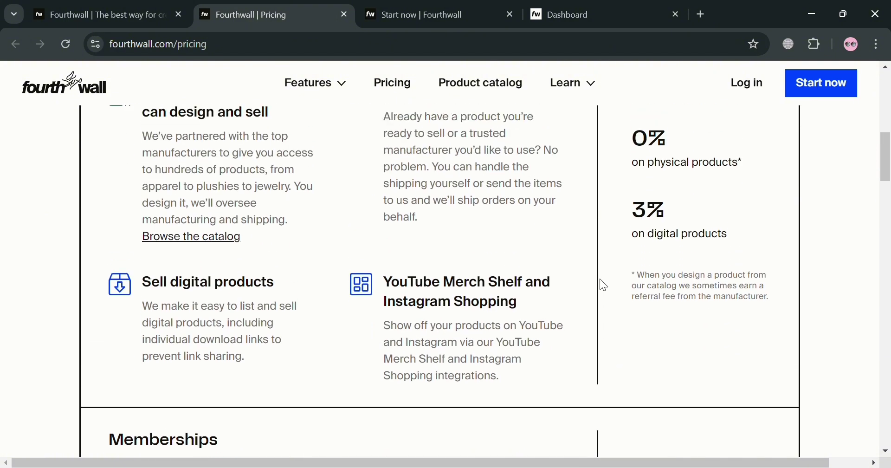
scroll(640, 312, "up", 3)
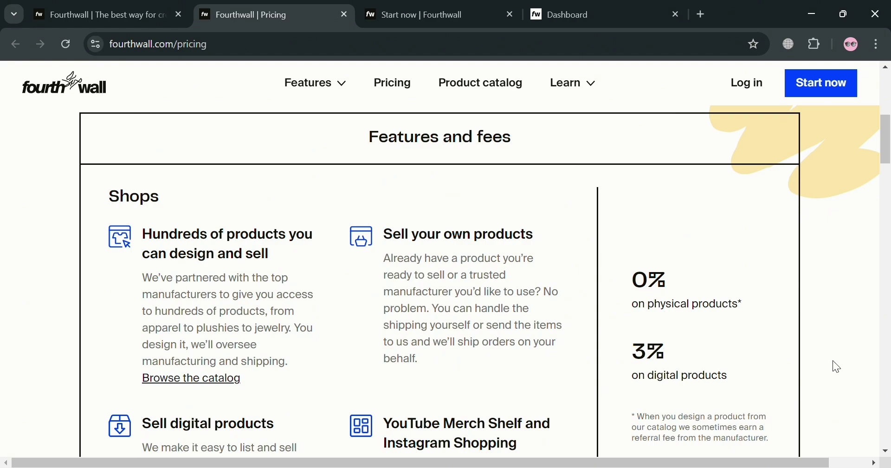
scroll(724, 366, "down", 5)
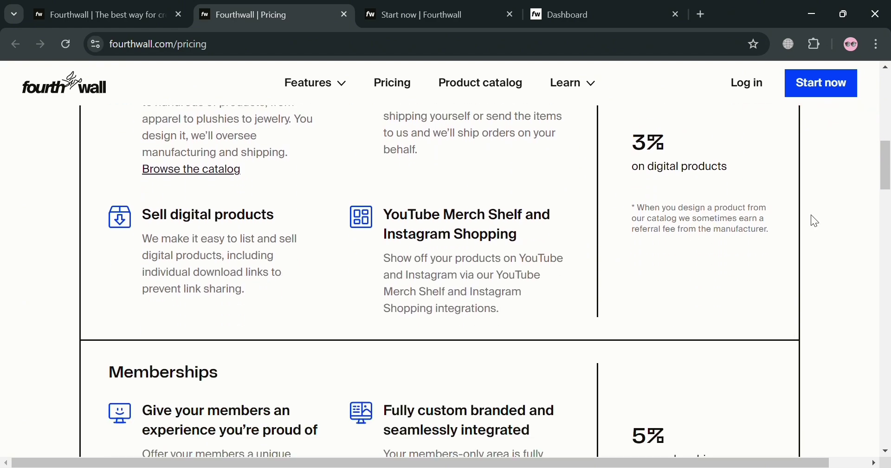
scroll(692, 283, "down", 5)
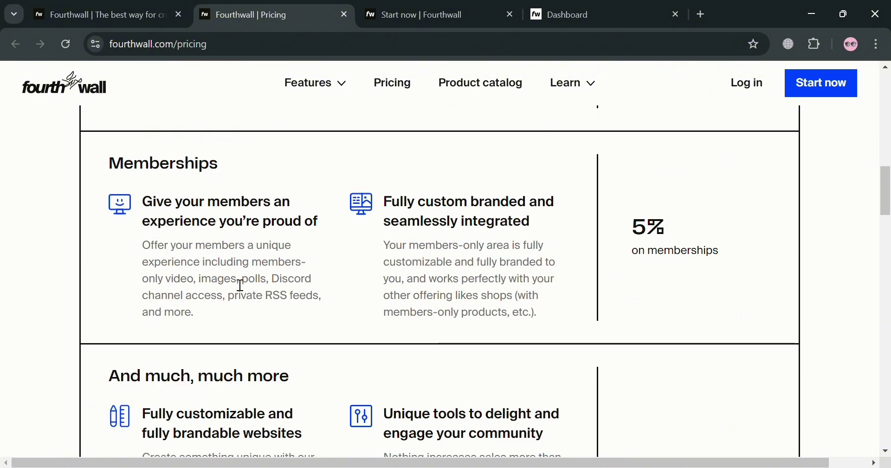
scroll(712, 242, "down", 10)
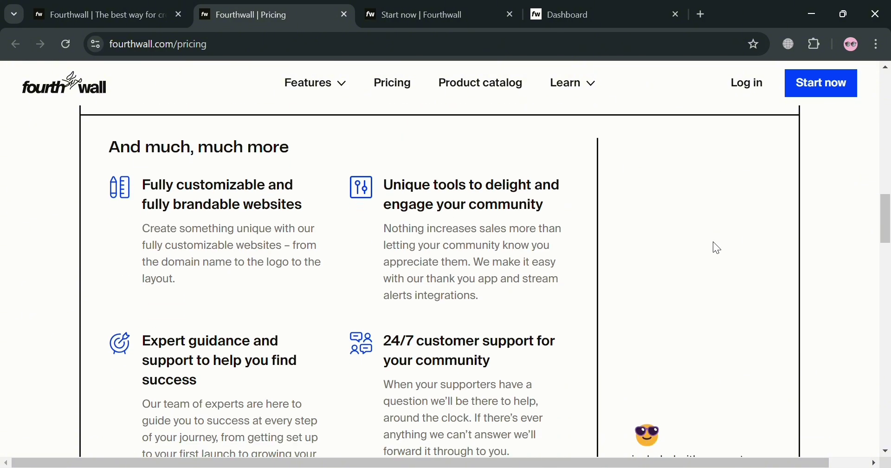
scroll(470, 363, "down", 18)
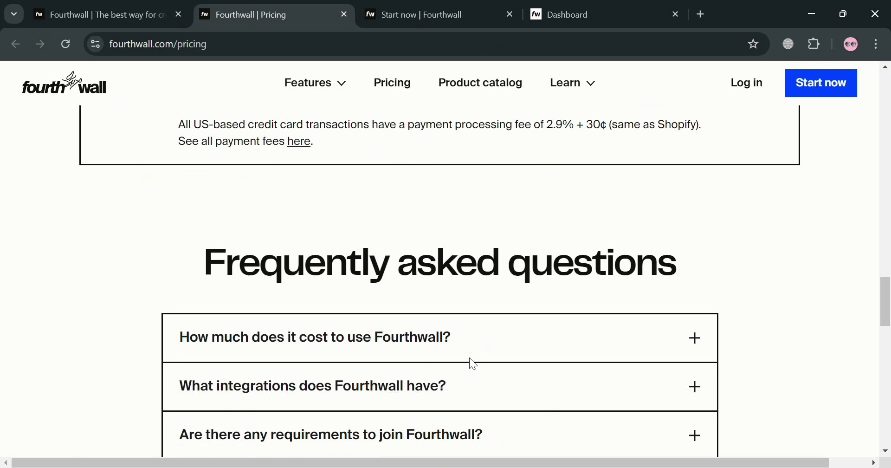
scroll(475, 365, "down", 5)
scroll(689, 302, "up", 20)
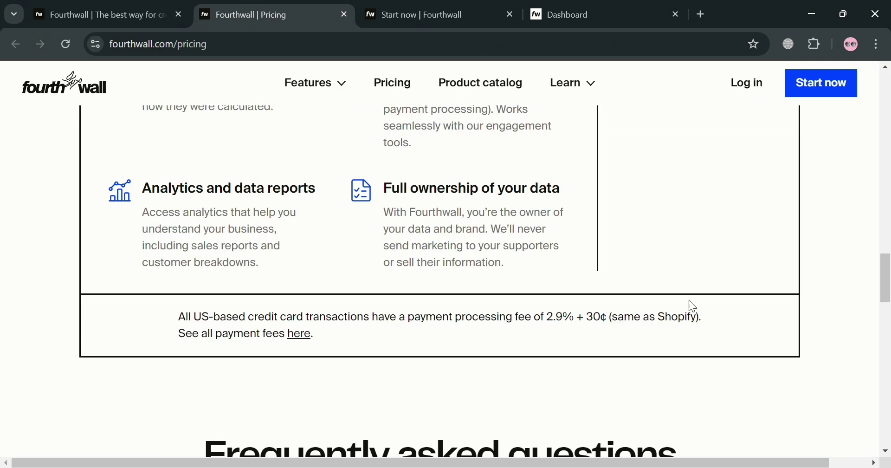
scroll(701, 292, "up", 10)
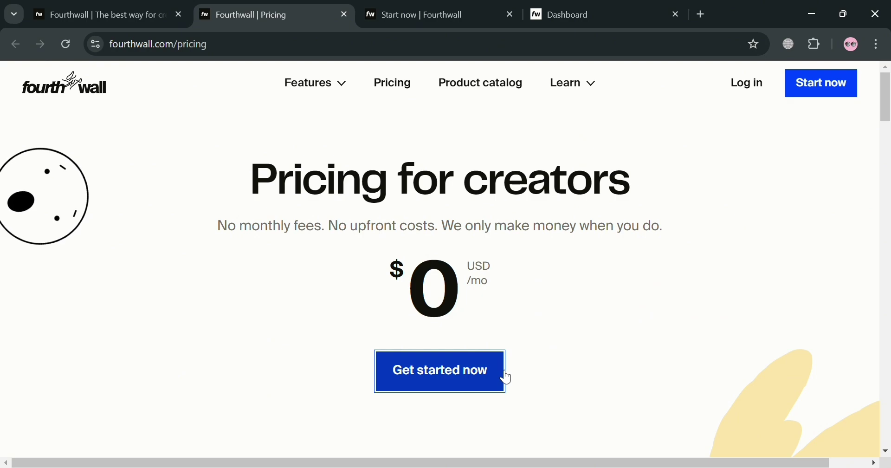
Glance at the Start now sign-up page, then open the Markt dashboard's create-product chooser
left_click(459, 7)
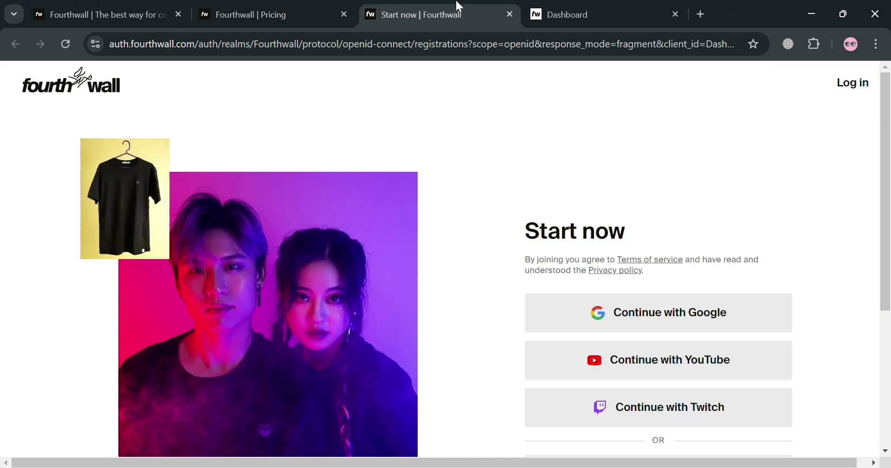
scroll(405, 239, "down", 3)
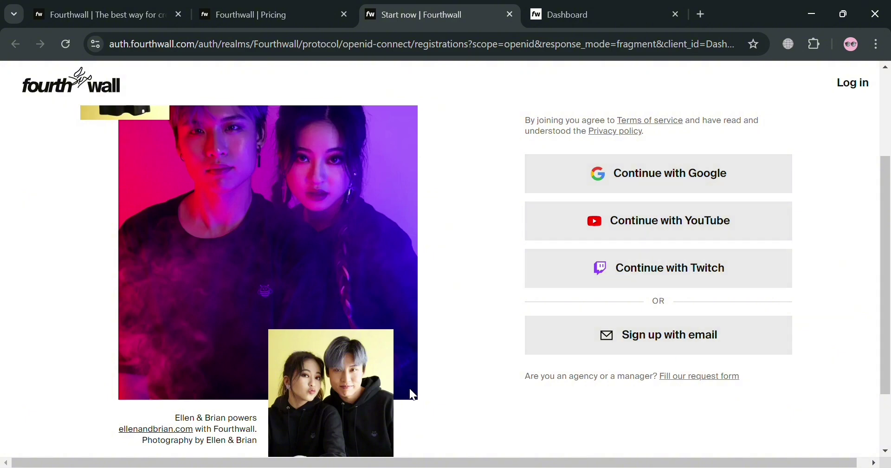
left_click(580, 7)
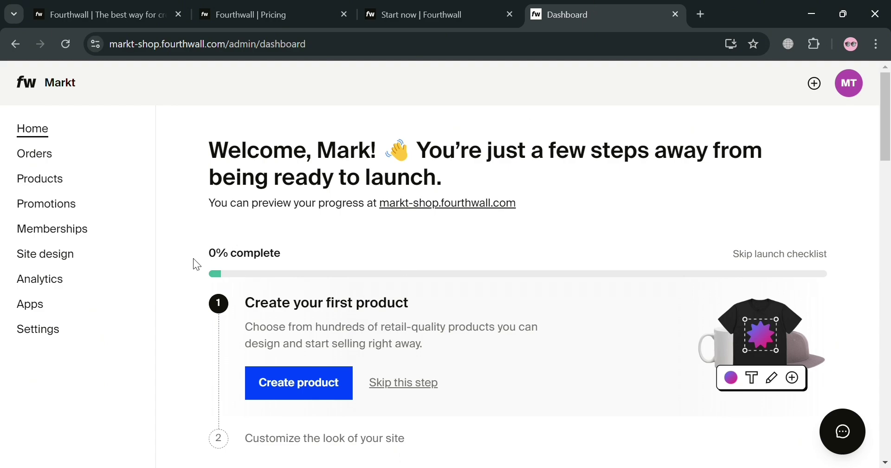
scroll(344, 280, "down", 1)
scroll(216, 283, "up", 1)
left_click(318, 392)
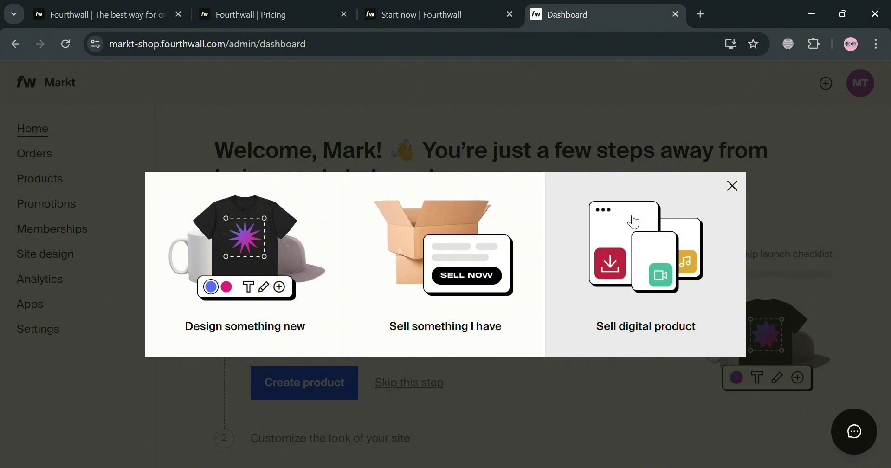
Start a digital product and rename it 'E-book for Kids'
left_click(645, 267)
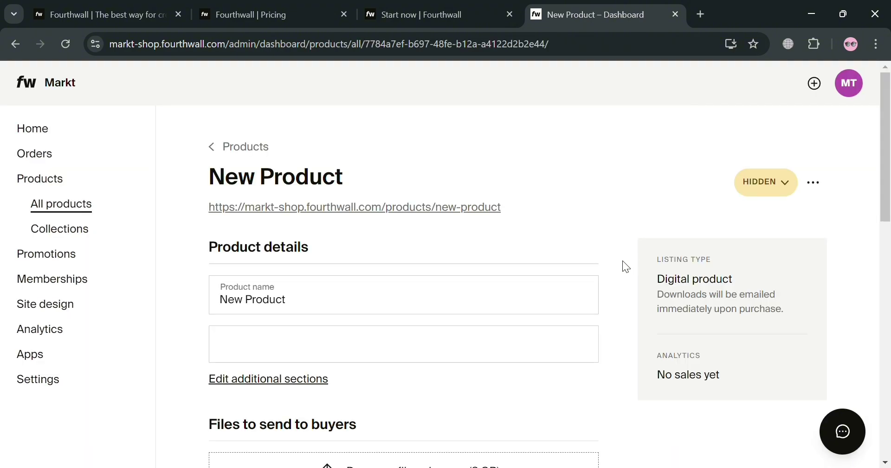
left_click(404, 312)
double_click(404, 312)
key("BackSpace")
key("BackSpace")
key("BackSpace")
key("BackSpace")
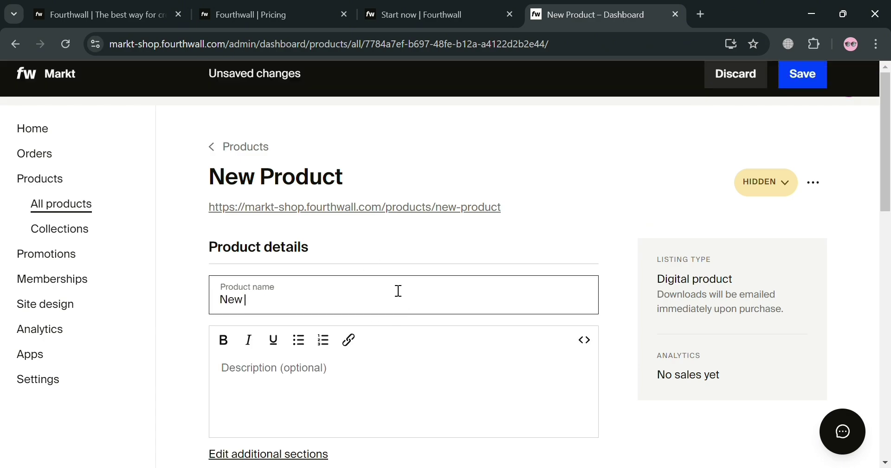
type("E")
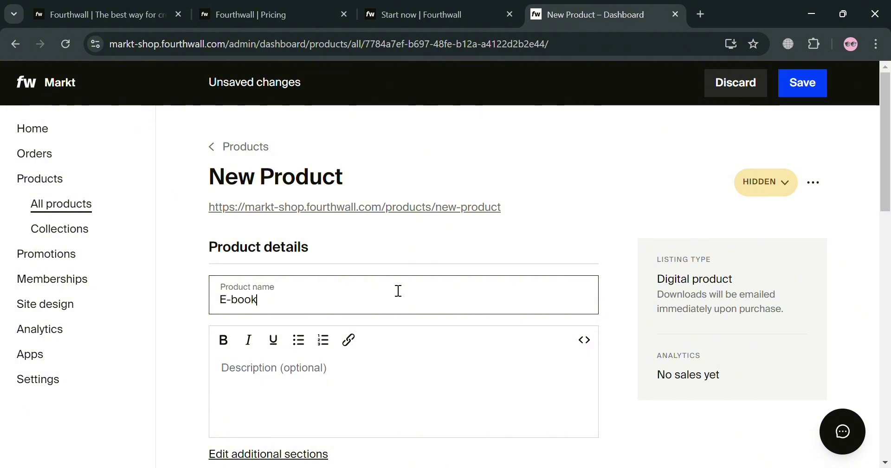
type("-book for Kids")
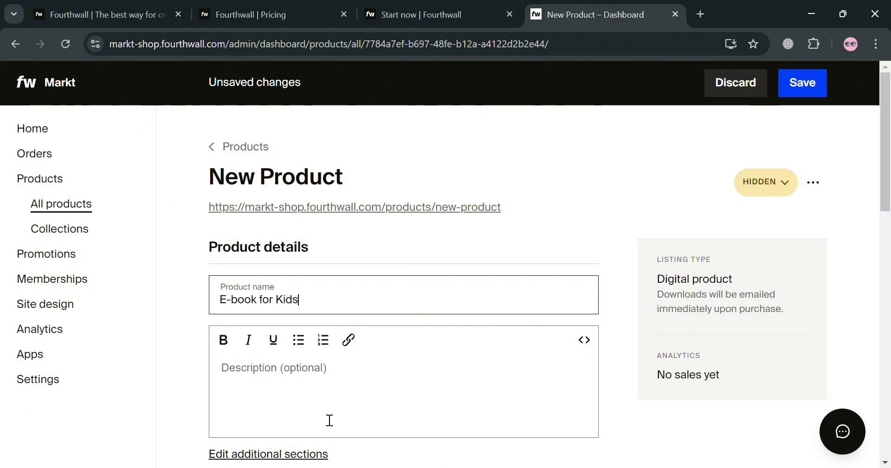
scroll(328, 418, "down", 5)
scroll(334, 325, "down", 2)
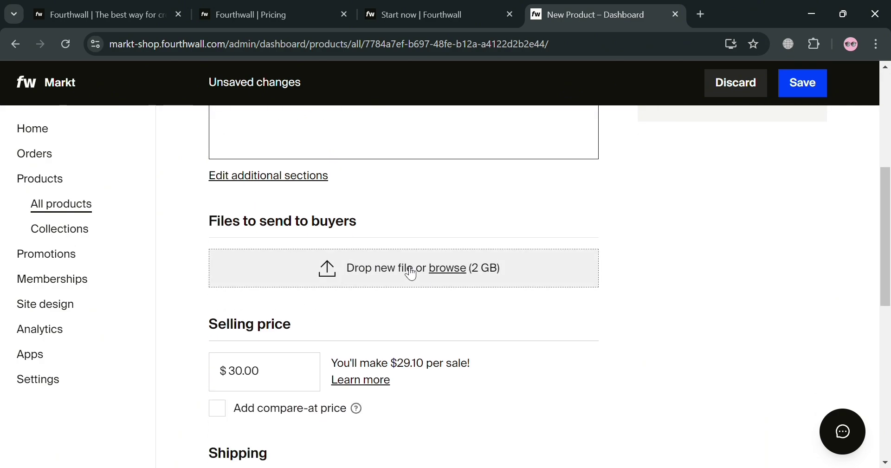
scroll(372, 278, "down", 2)
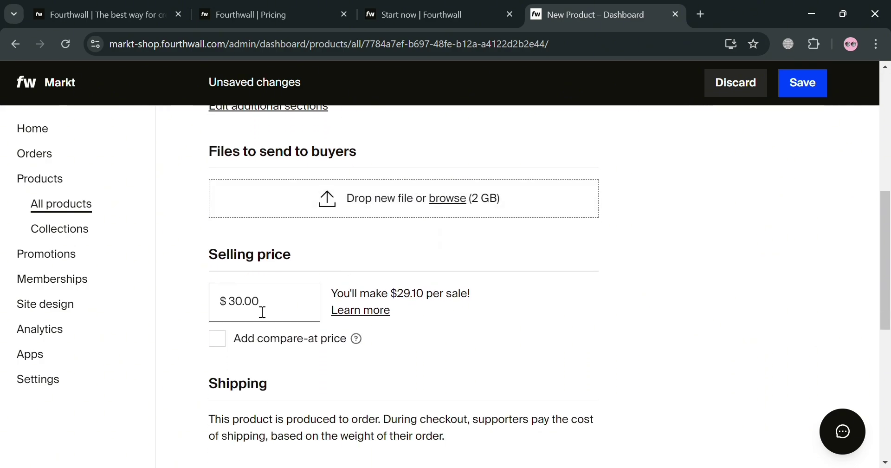
Change the e-book's selling price from $30.00 to $50.00 and mark it sold out
left_click(242, 309)
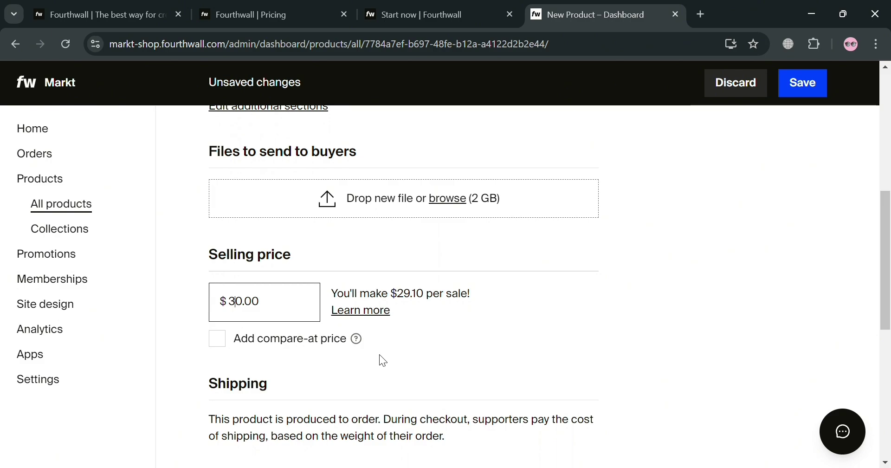
key("Delete")
key("BackSpace")
type("50")
scroll(233, 346, "down", 5)
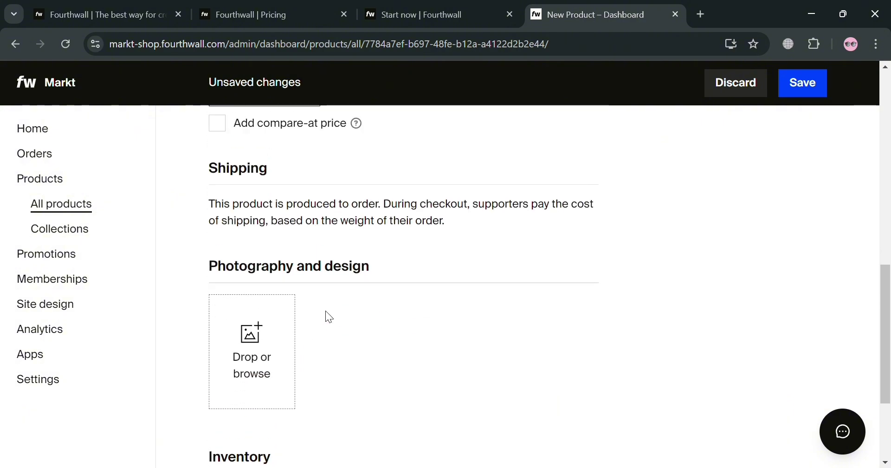
scroll(444, 297, "up", 2)
scroll(307, 327, "down", 5)
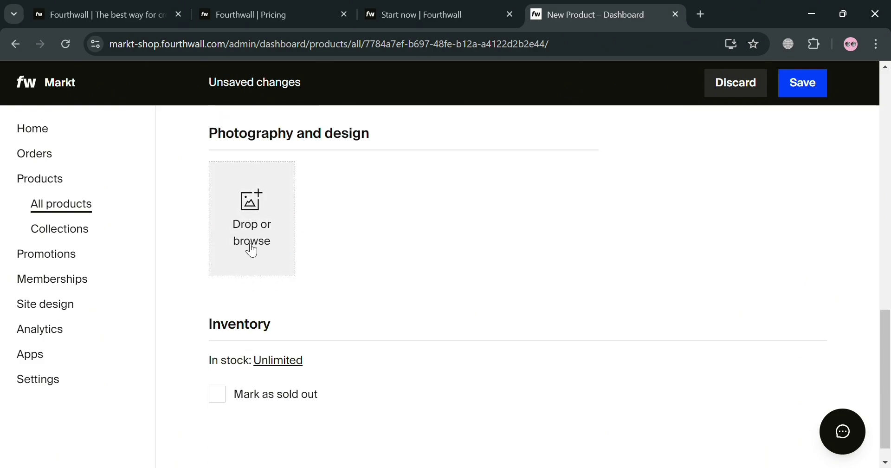
scroll(267, 366, "down", 1)
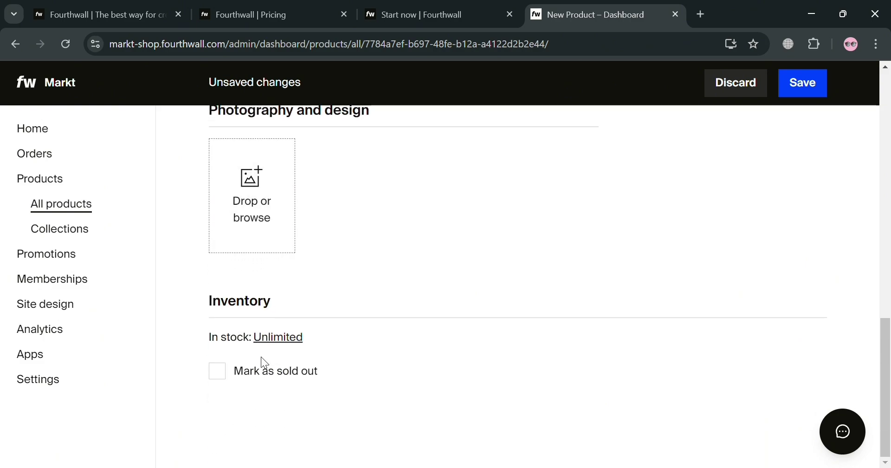
left_click(222, 381)
Unmark sold out, leave visibility Hidden and the actions menu untouched, and discard the edits
left_click(222, 381)
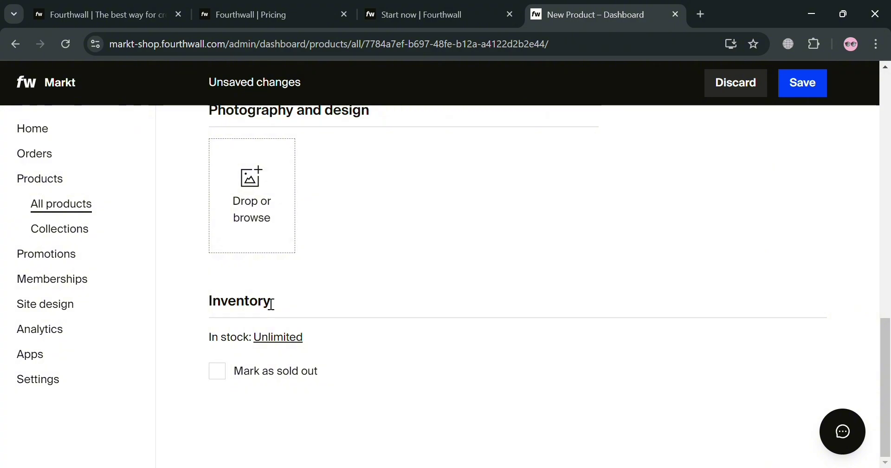
scroll(272, 304, "up", 14)
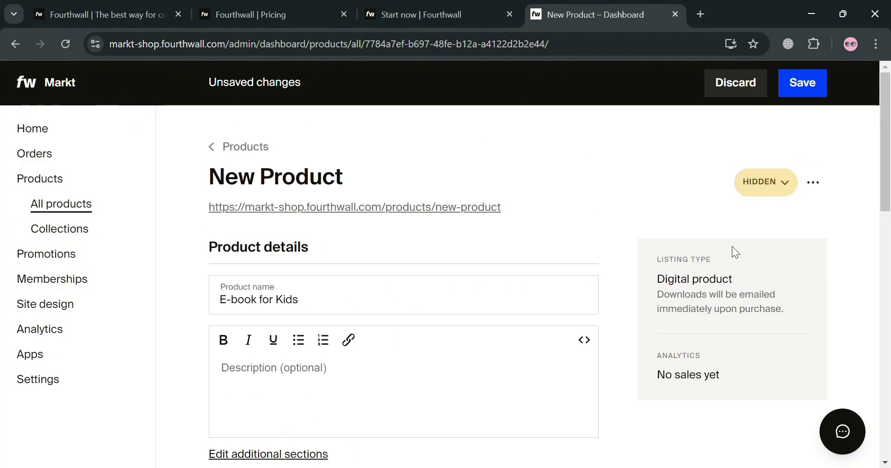
left_click(786, 183)
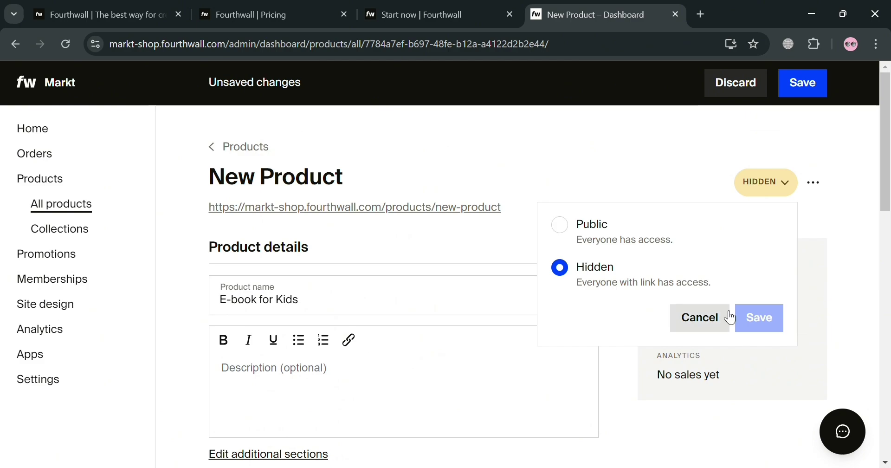
left_click(826, 260)
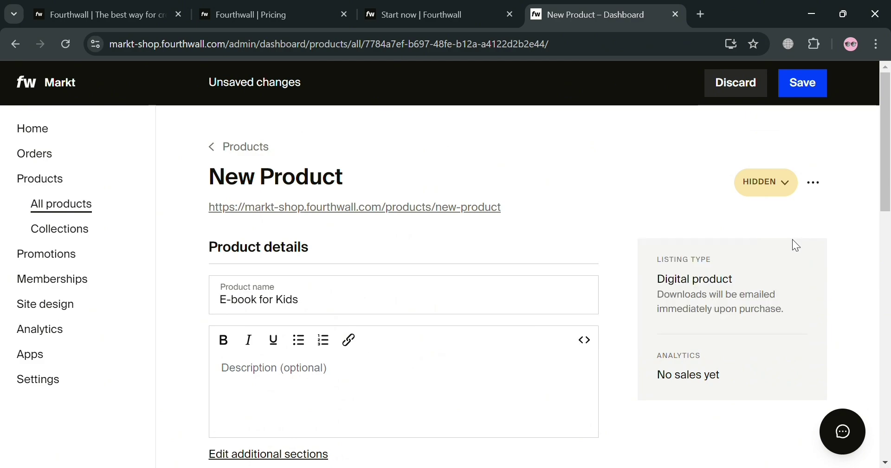
left_click(816, 184)
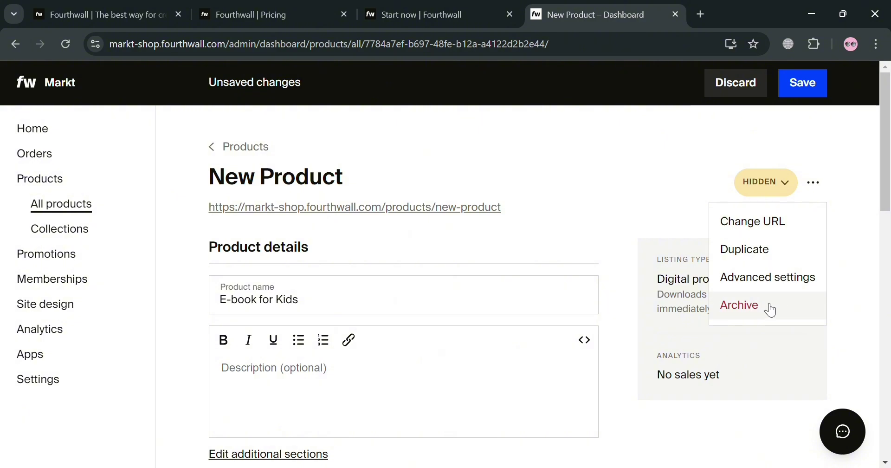
left_click(669, 207)
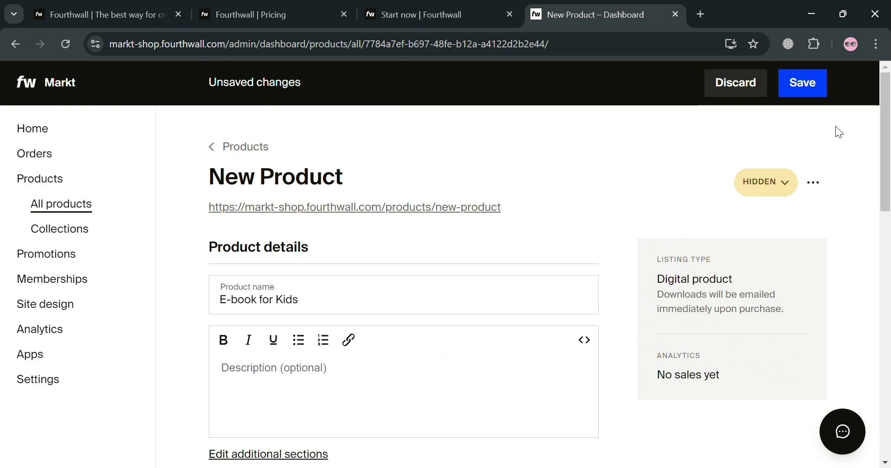
left_click(749, 95)
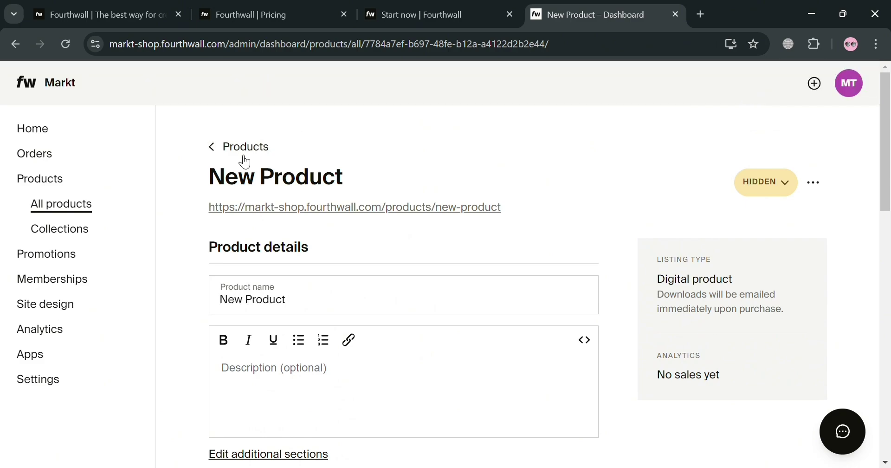
From the products list, create another product using 'Sell something I have'
left_click(213, 147)
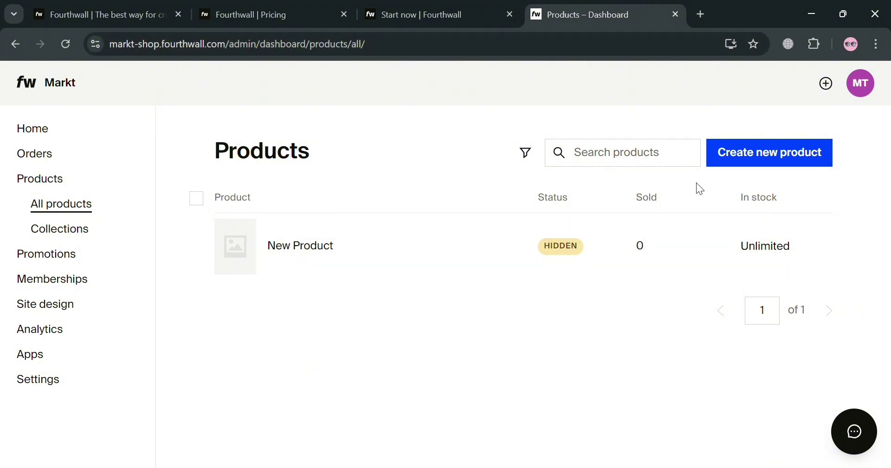
left_click(804, 165)
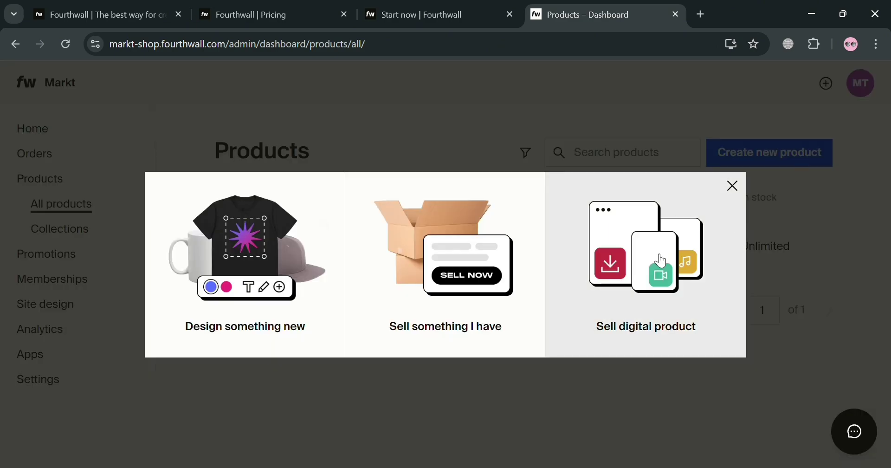
left_click(479, 284)
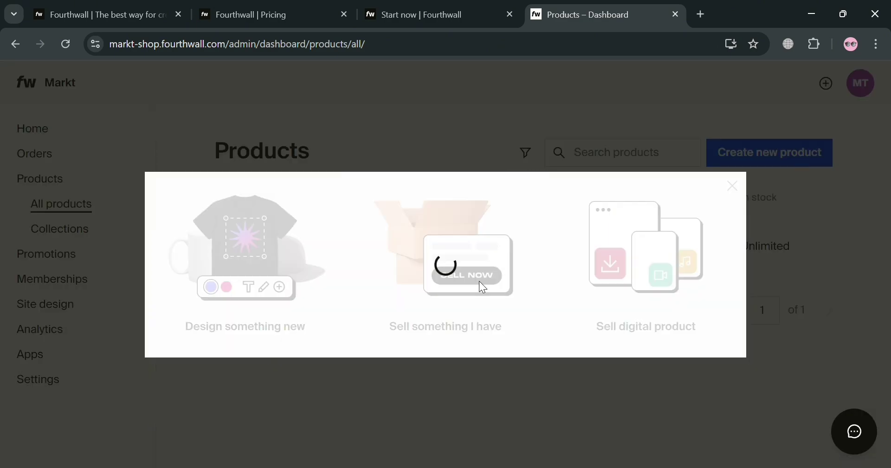
left_click(316, 310)
Rename the new product to 'Limited Edition Shoes'
key("ctrl+a")
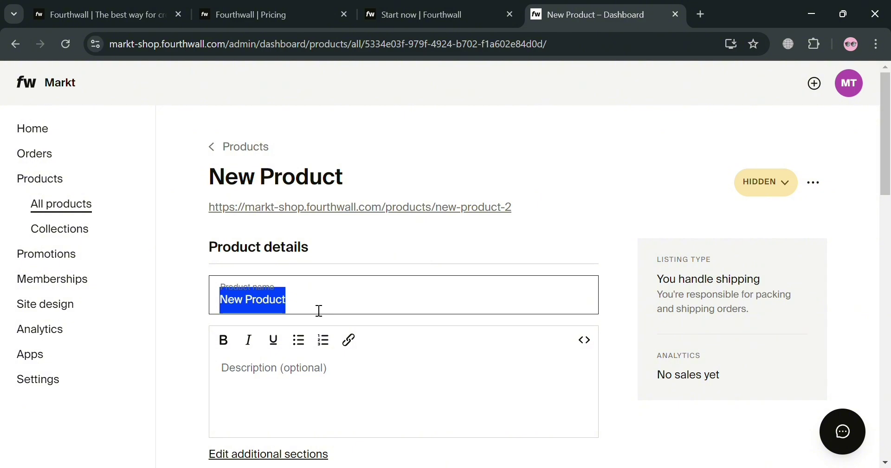
left_click(286, 398)
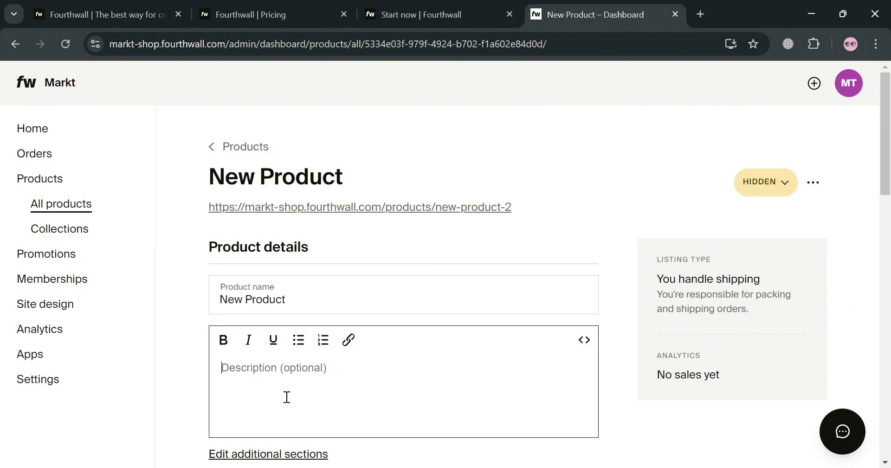
scroll(286, 392, "down", 3)
scroll(286, 392, "down", 2)
scroll(246, 354, "down", 5)
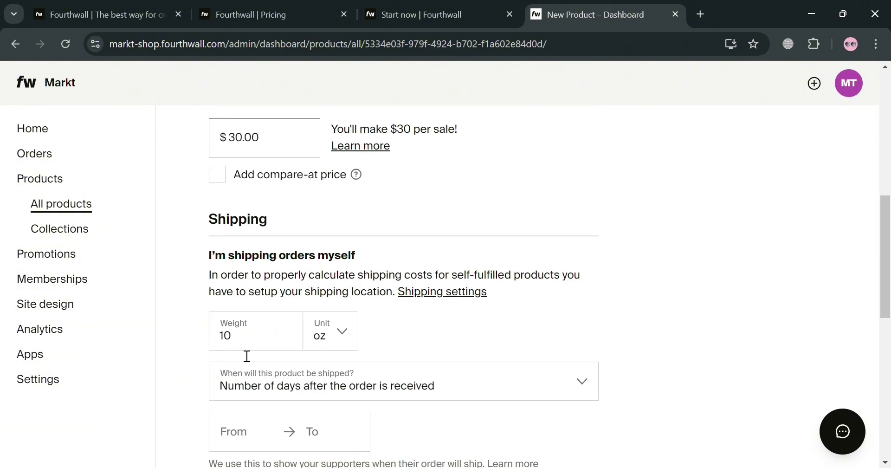
scroll(242, 347, "up", 3)
scroll(236, 339, "down", 6)
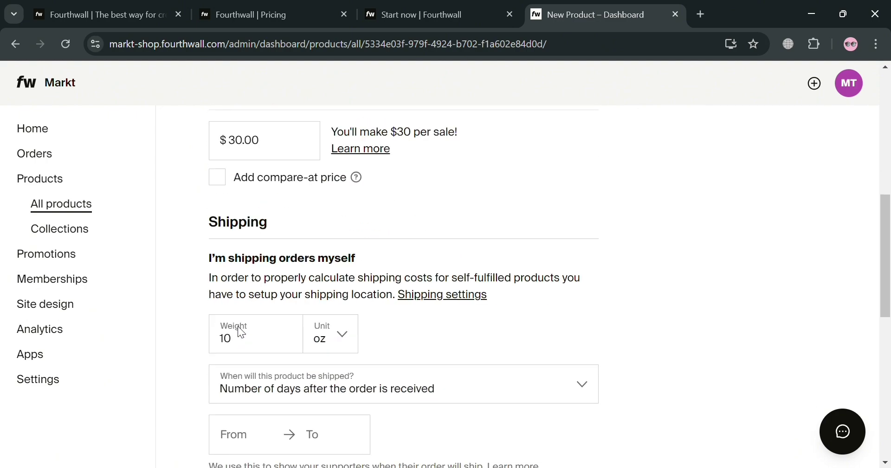
scroll(288, 197, "up", 12)
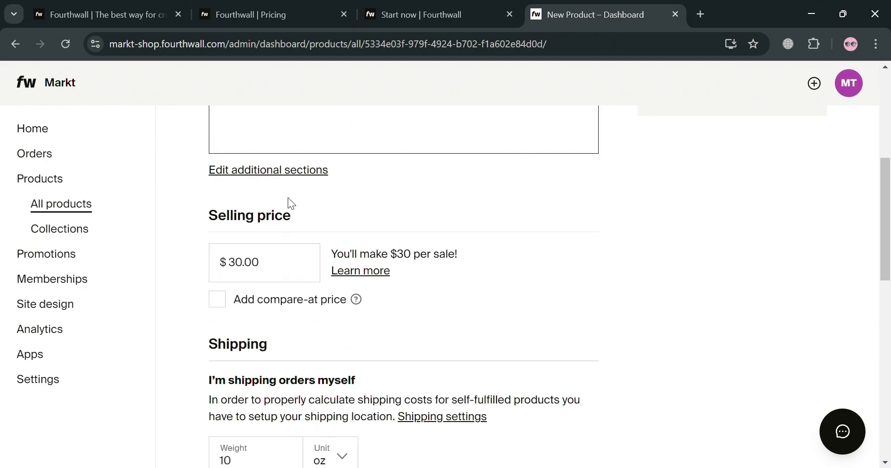
triple_click(360, 314)
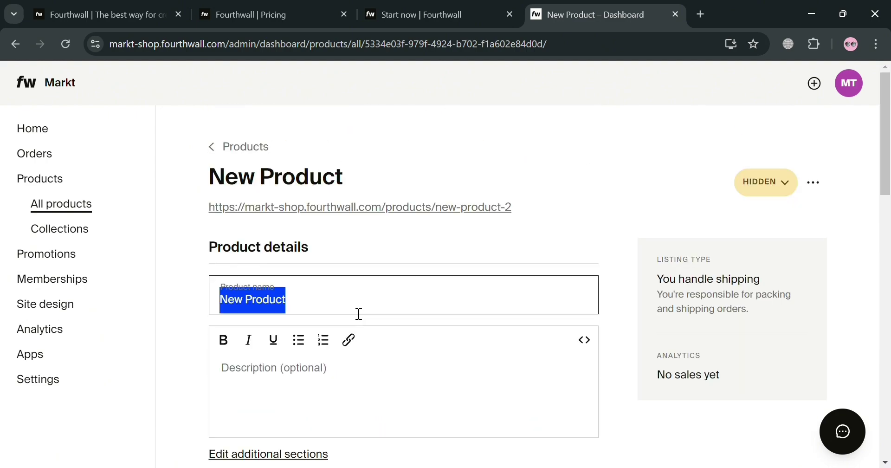
type("Limited")
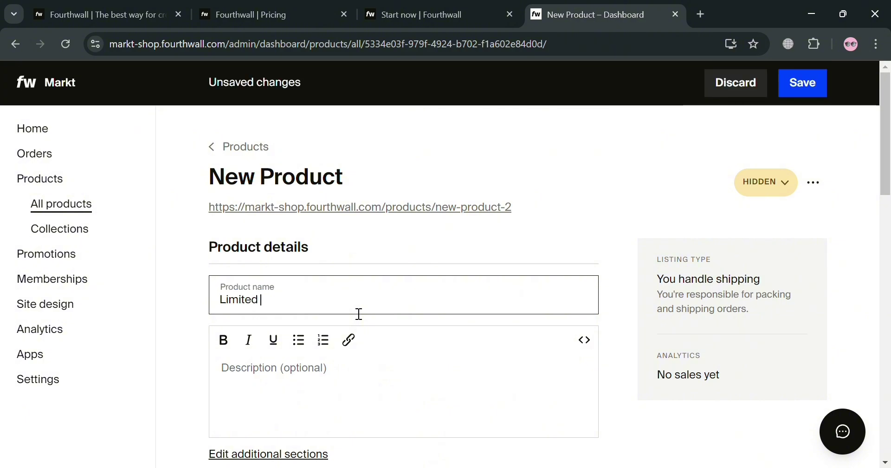
type(" Edition Shoes")
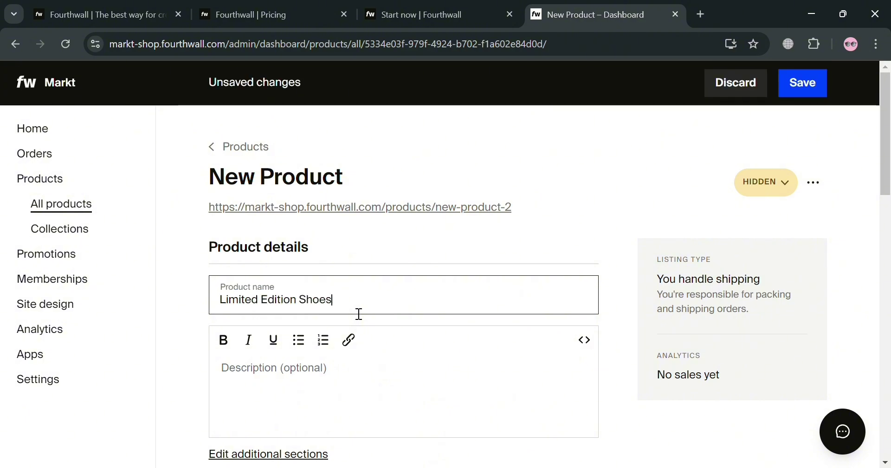
scroll(430, 434, "down", 5)
scroll(338, 311, "up", 3)
scroll(338, 310, "down", 5)
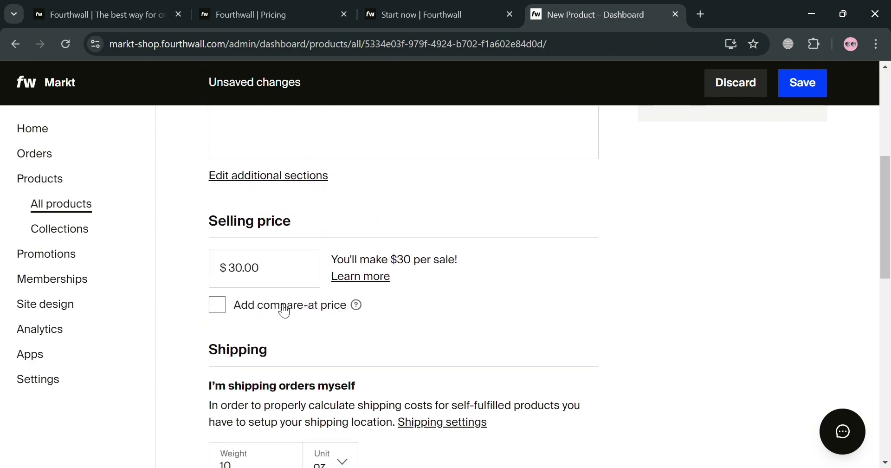
Set the selling price to $100.00, trying then removing a 500 compare-at price
left_click(240, 270)
key("BackSpace")
type("10")
scroll(252, 349, "down", 3)
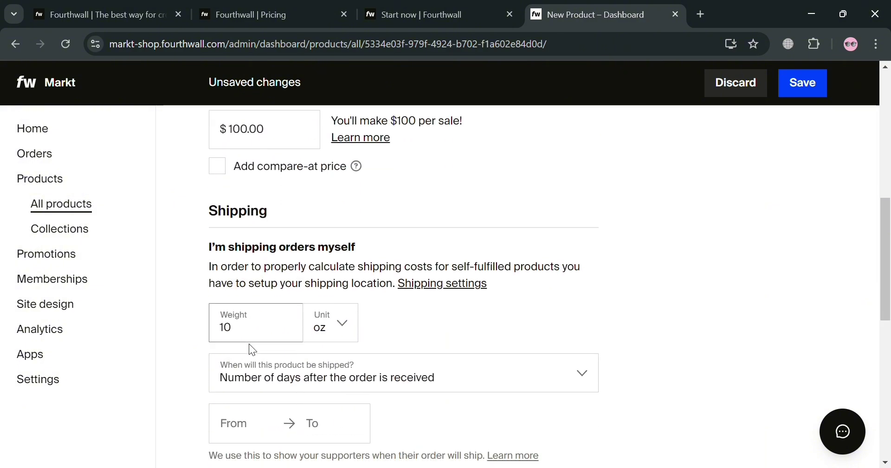
left_click(217, 165)
left_click(251, 201)
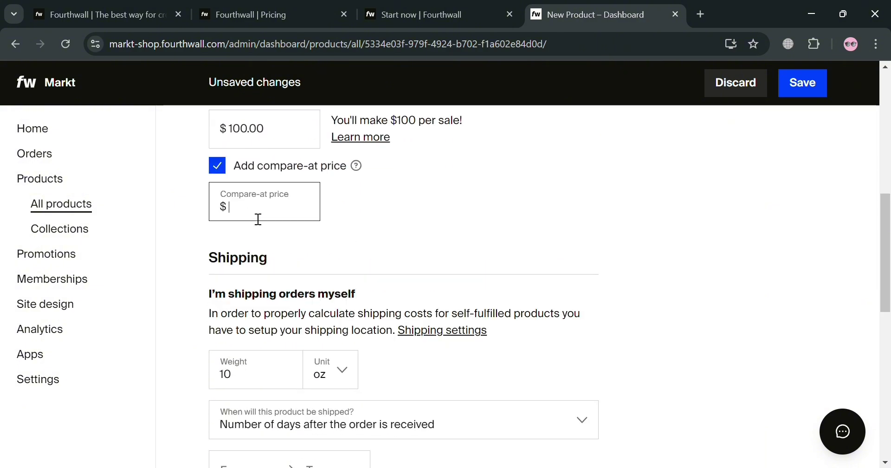
type("500")
key("BackSpace")
key("BackSpace")
key("BackSpace")
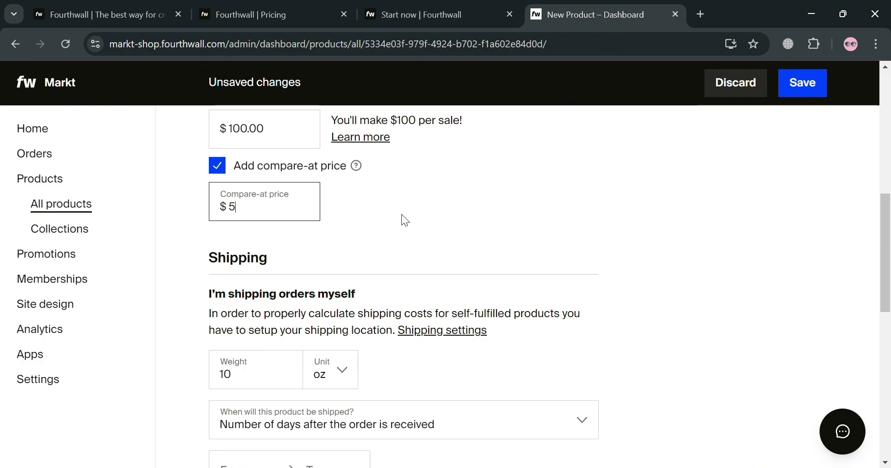
left_click(217, 166)
scroll(410, 254, "down", 1)
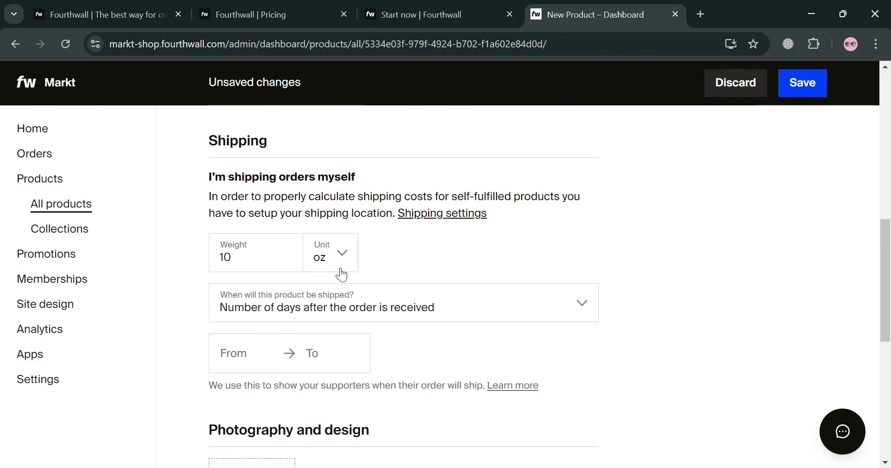
Set the shipping weight to 0.5 kg instead of 10 oz
left_click(275, 267)
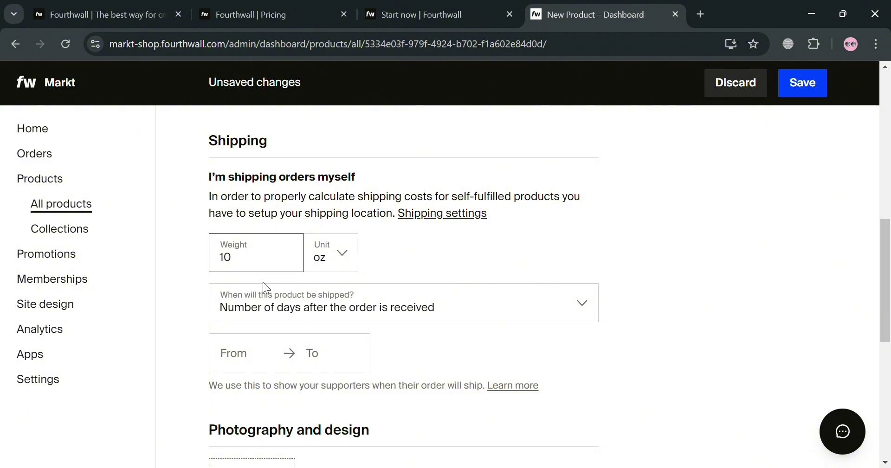
left_click(353, 258)
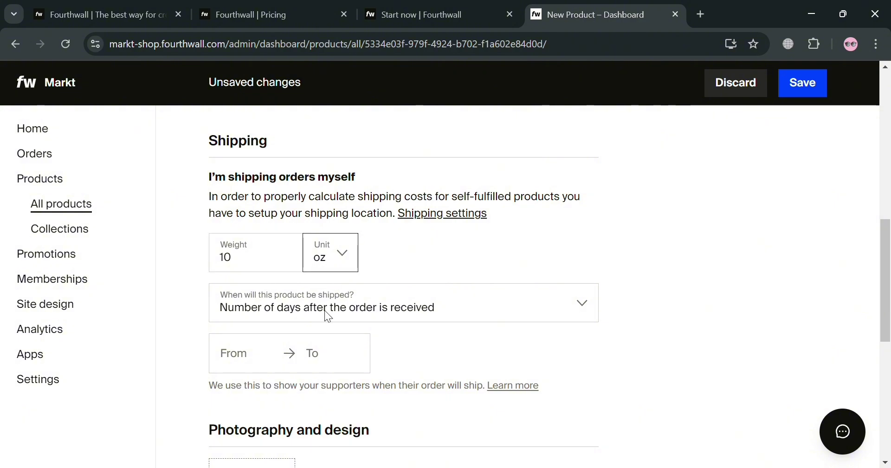
key("k")
left_click(271, 270)
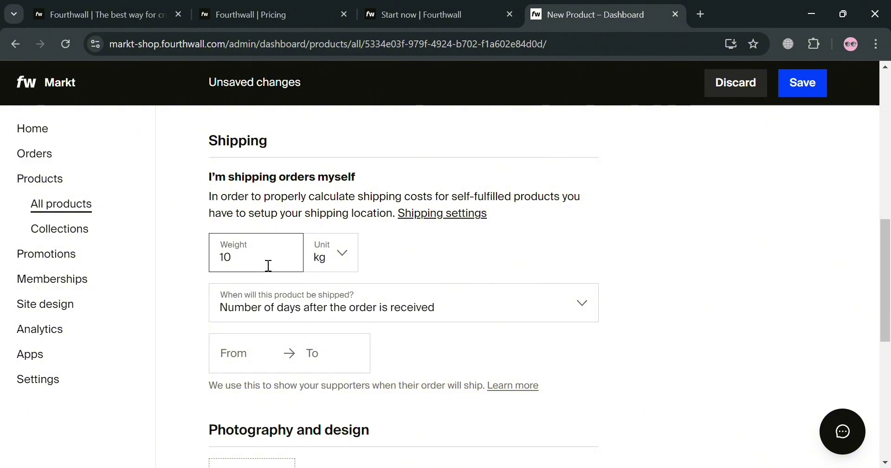
key("BackSpace")
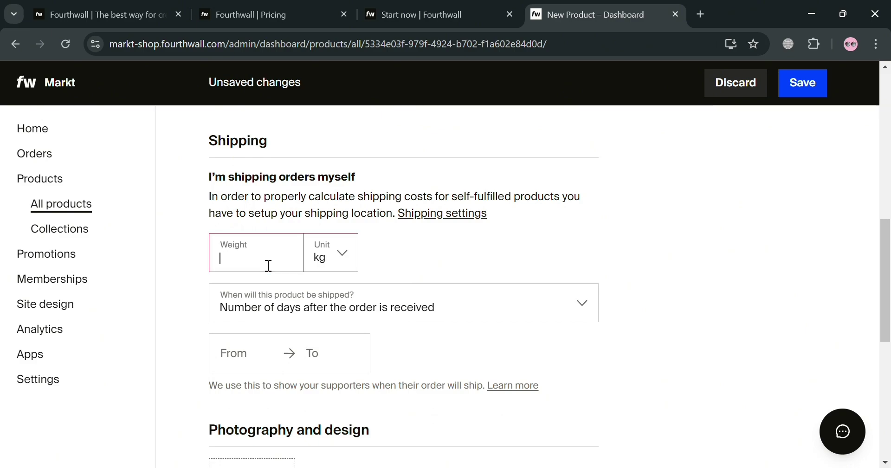
type("5")
key("BackSpace")
type(".5")
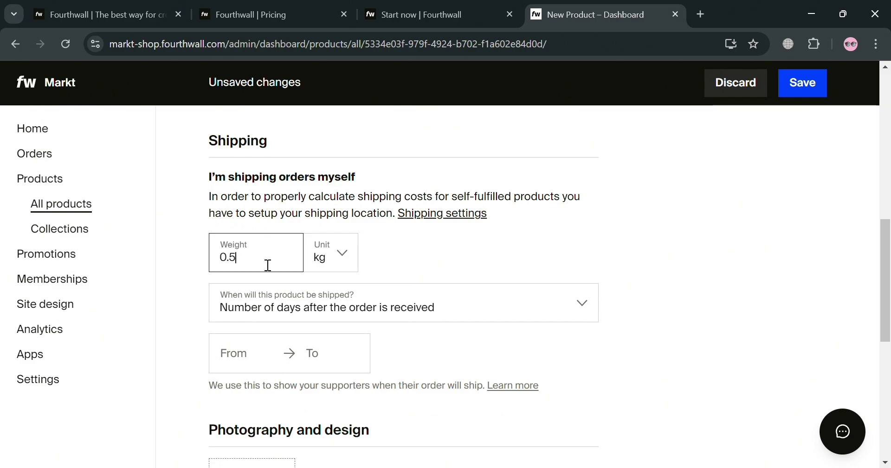
Leave the earliest and latest shipping days blank and move down to the photo section
left_click(407, 303)
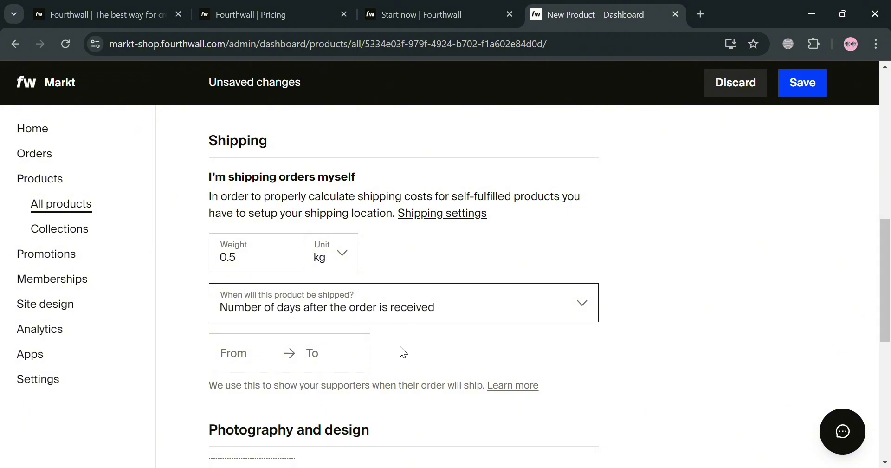
left_click(241, 369)
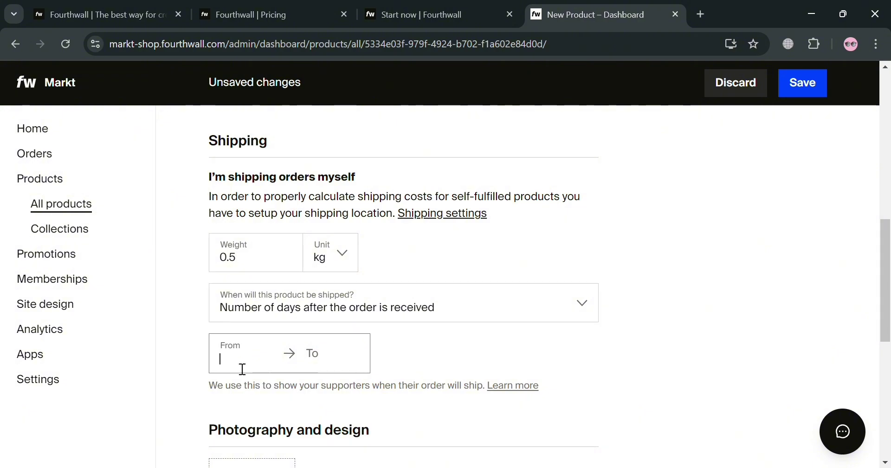
left_click(317, 369)
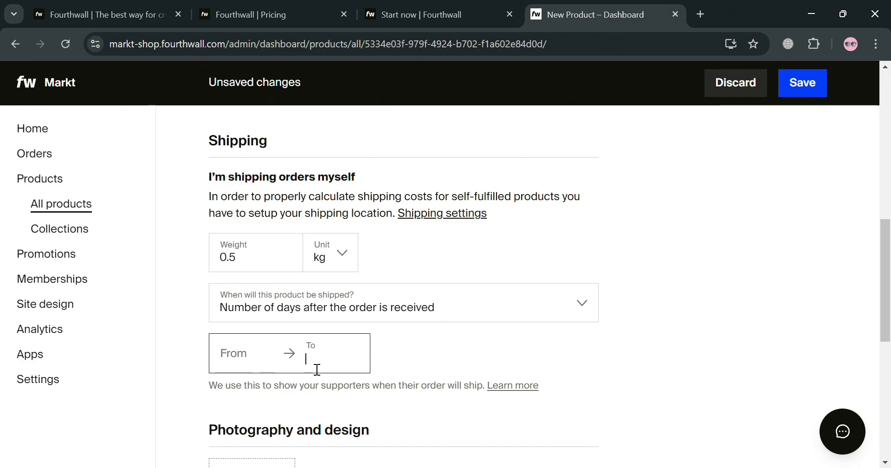
left_click(269, 362)
left_click(467, 365)
scroll(467, 366, "down", 3)
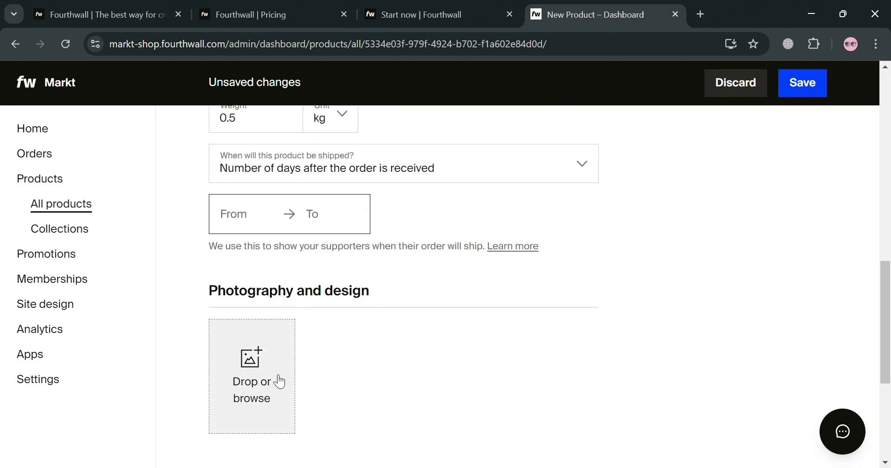
scroll(332, 334, "down", 3)
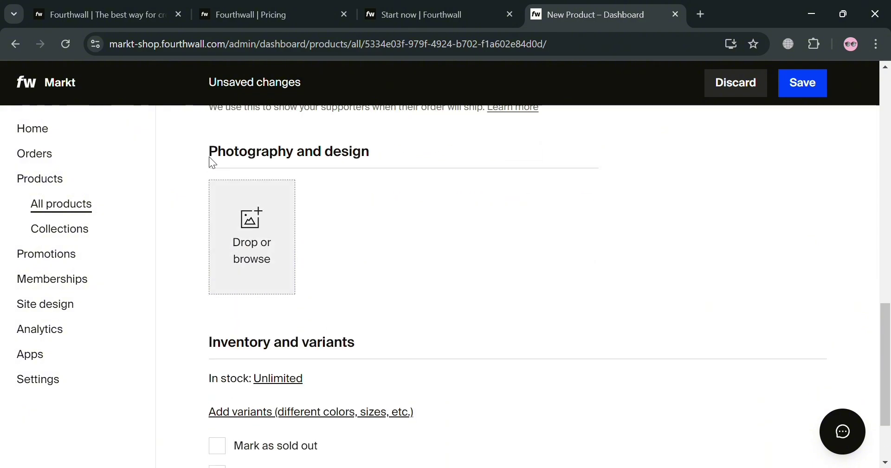
Upload the white sneaker photo to the Photography and design section
left_click(263, 229)
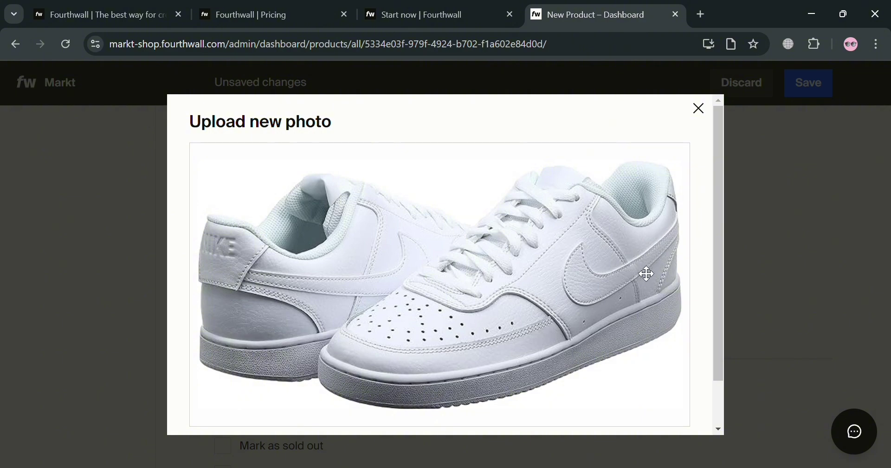
scroll(724, 223, "down", 2)
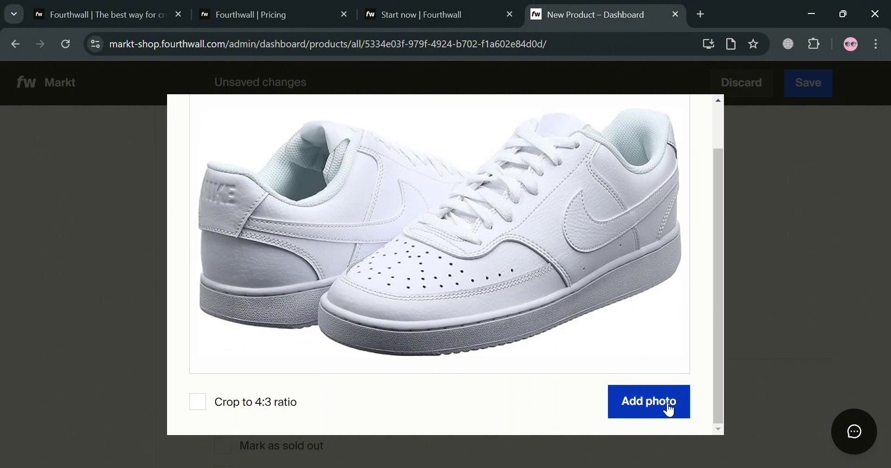
left_click(627, 411)
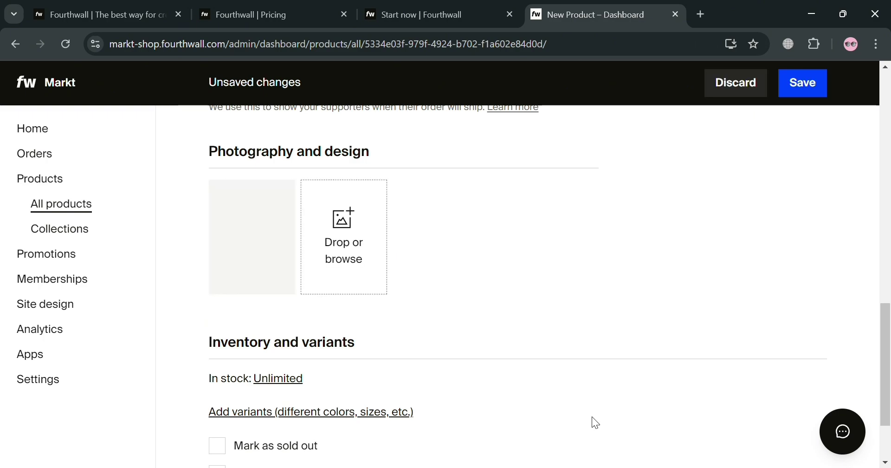
scroll(314, 316, "down", 2)
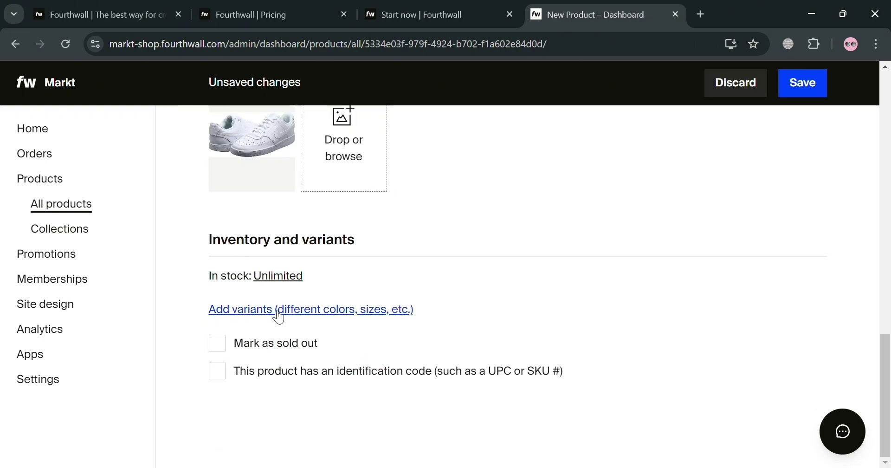
left_click(258, 310)
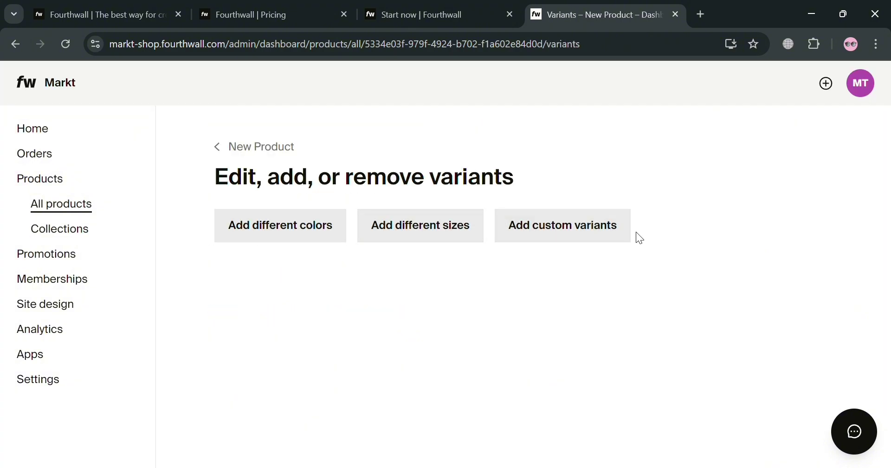
left_click(221, 150)
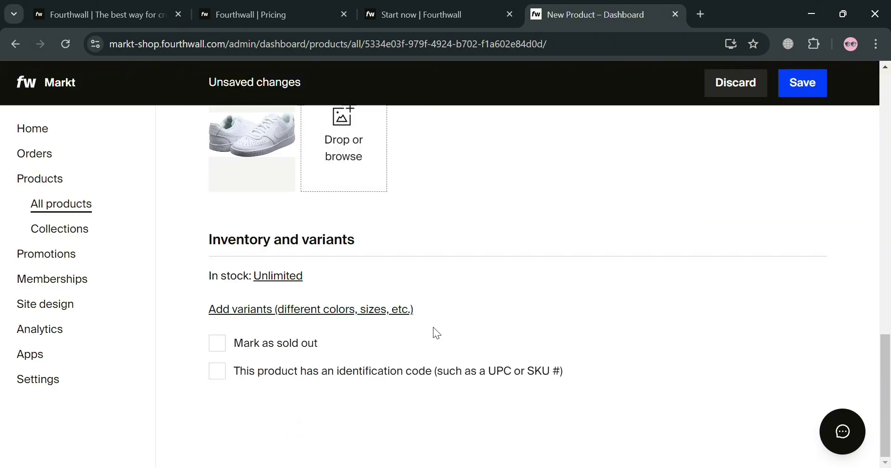
scroll(752, 221, "up", 5)
scroll(751, 209, "up", 10)
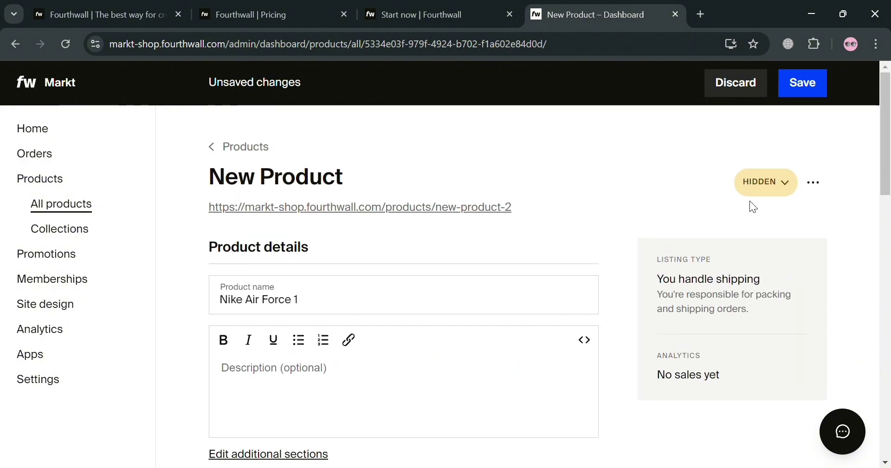
Change the product's visibility from Hidden to Public and save the product
left_click(778, 182)
left_click(559, 225)
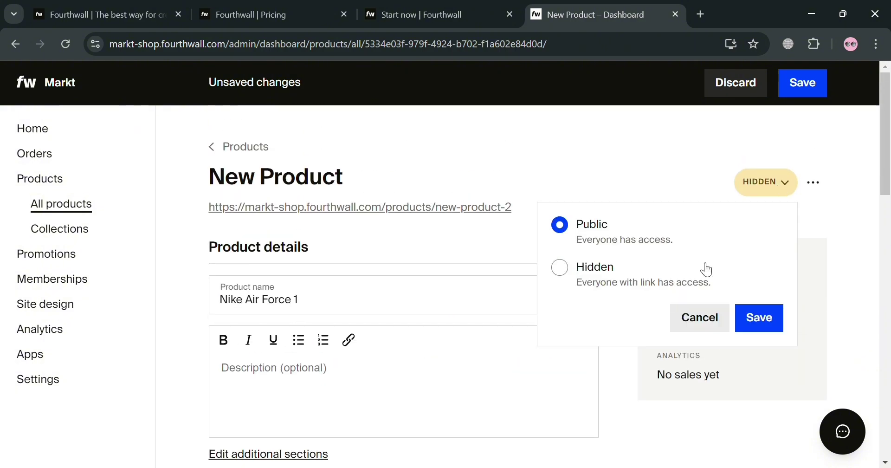
left_click(758, 316)
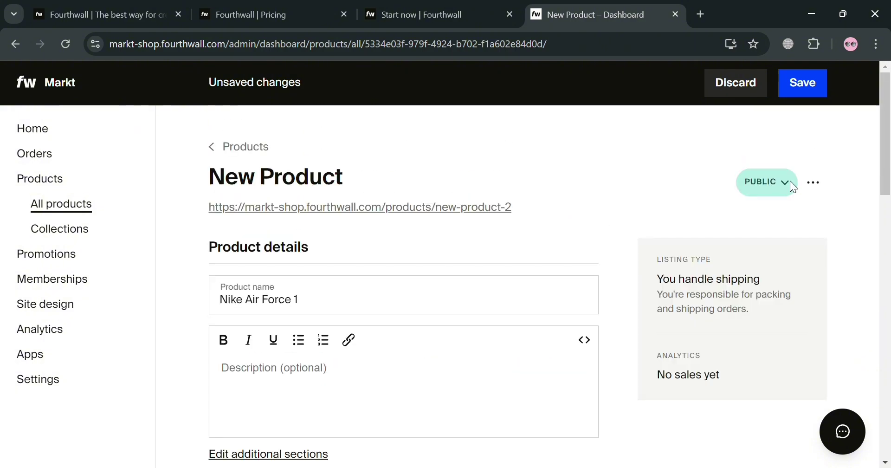
left_click(811, 96)
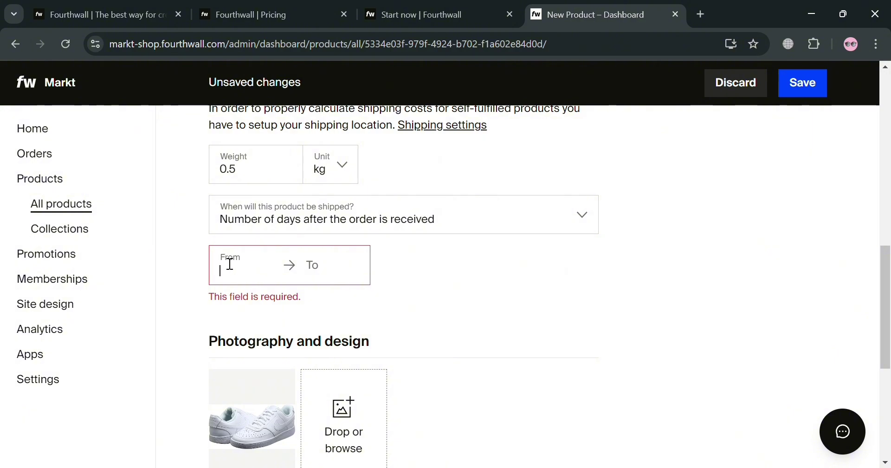
Set the shipping window to 3 to 5 days after the order is received
left_click(334, 268)
type("5")
left_click(478, 260)
scroll(478, 259, "up", 2)
scroll(803, 113, "up", 10)
Save the Nike Air Force 1 product and return to the home dashboard via Products
left_click(817, 96)
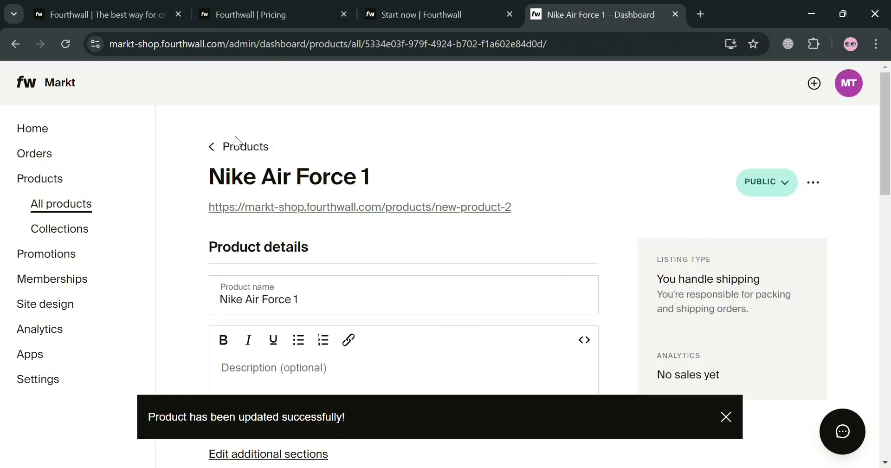
left_click(221, 150)
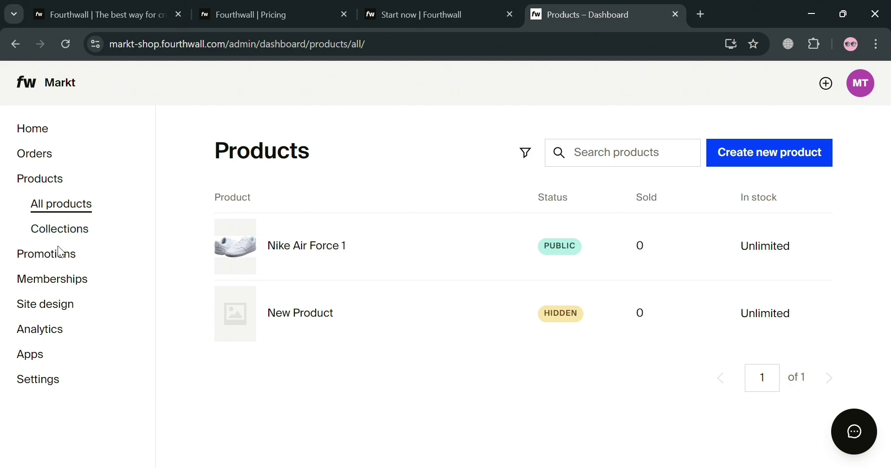
left_click(50, 135)
scroll(354, 310, "down", 3)
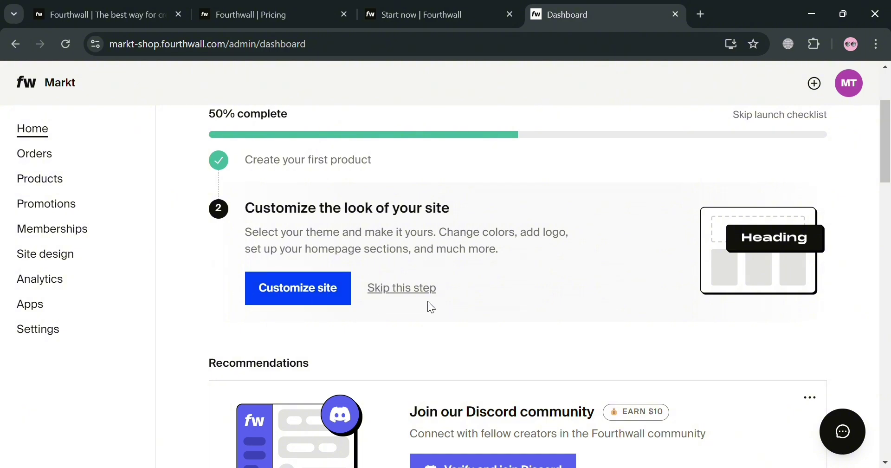
Customize the site, browse the starter themes, and start with Bold Minimalist
left_click(320, 292)
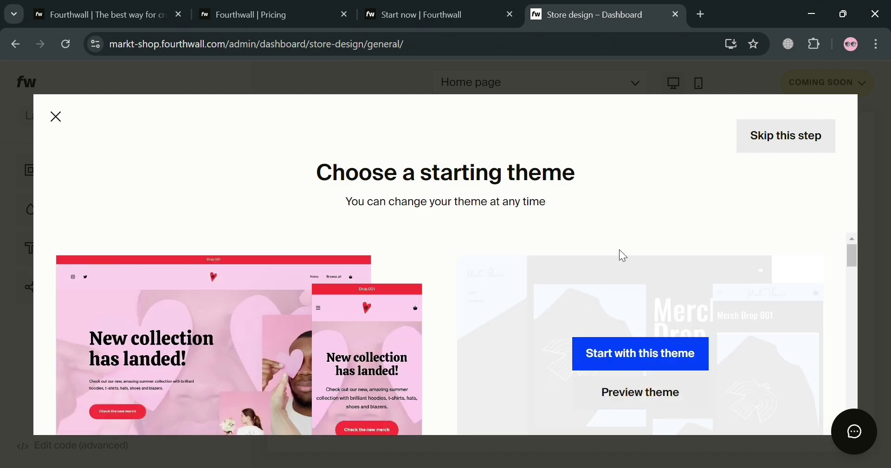
scroll(798, 317, "down", 1)
scroll(796, 313, "down", 3)
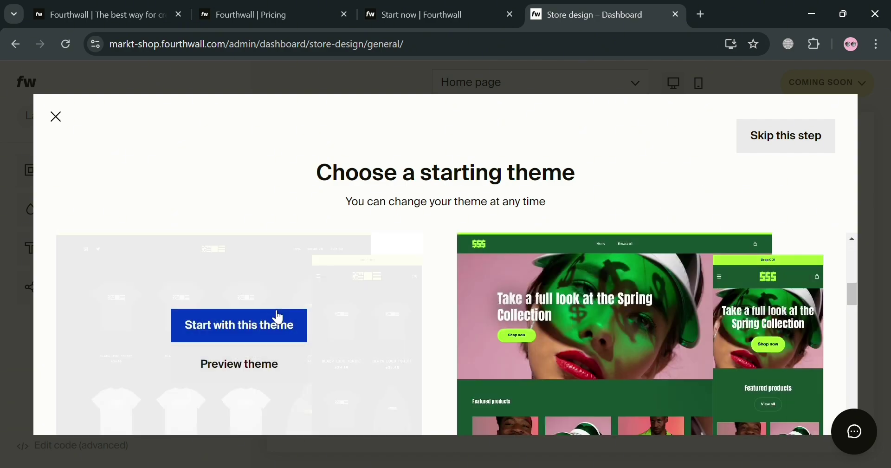
scroll(276, 341, "up", 3)
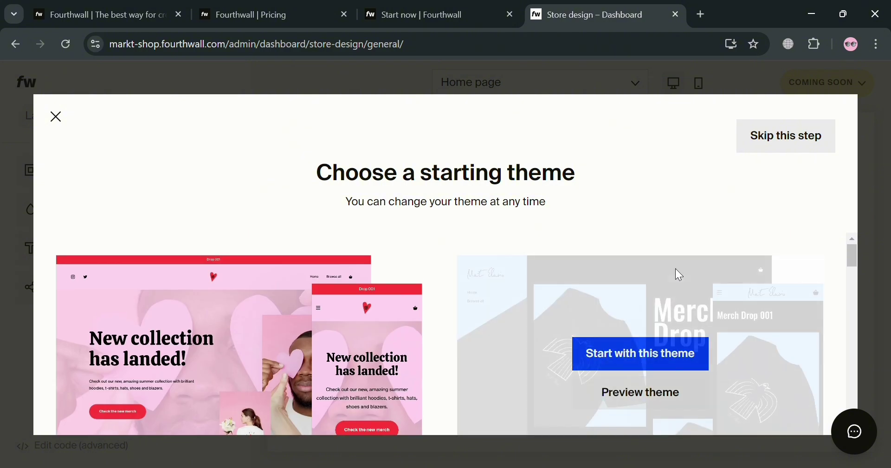
scroll(650, 325, "down", 1)
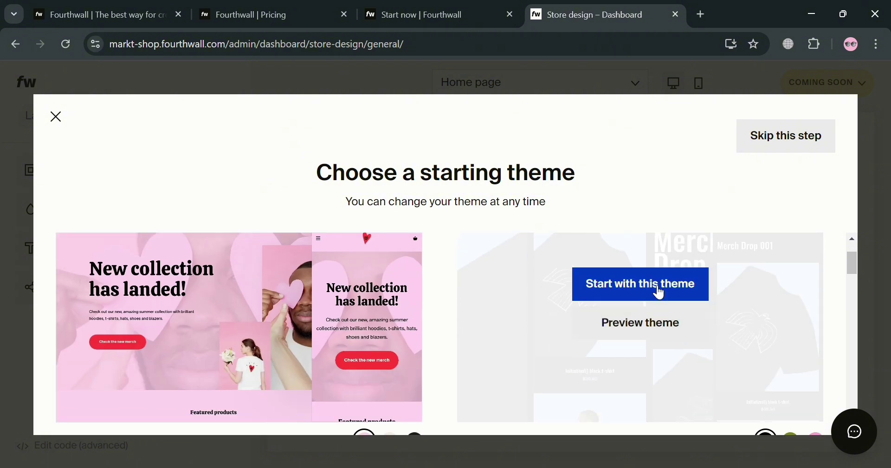
left_click(660, 294)
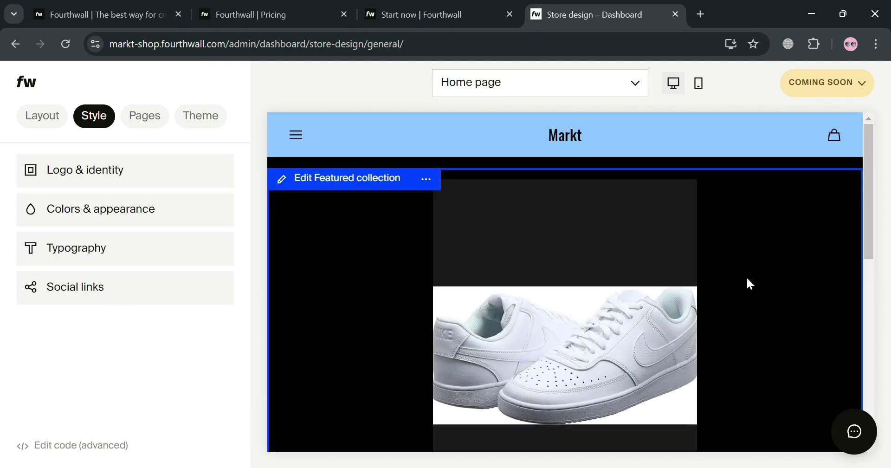
Select the store header in the preview and open its navigation menu pages
scroll(582, 290, "down", 5)
scroll(581, 301, "up", 3)
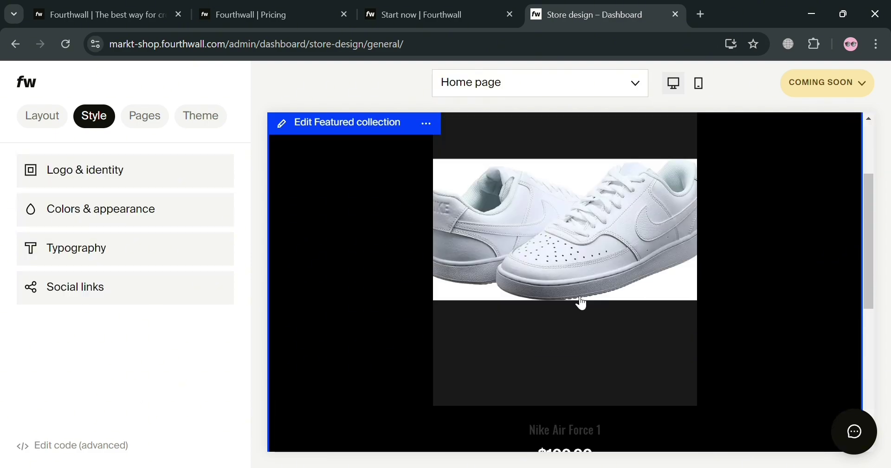
scroll(578, 297, "down", 6)
scroll(603, 301, "up", 9)
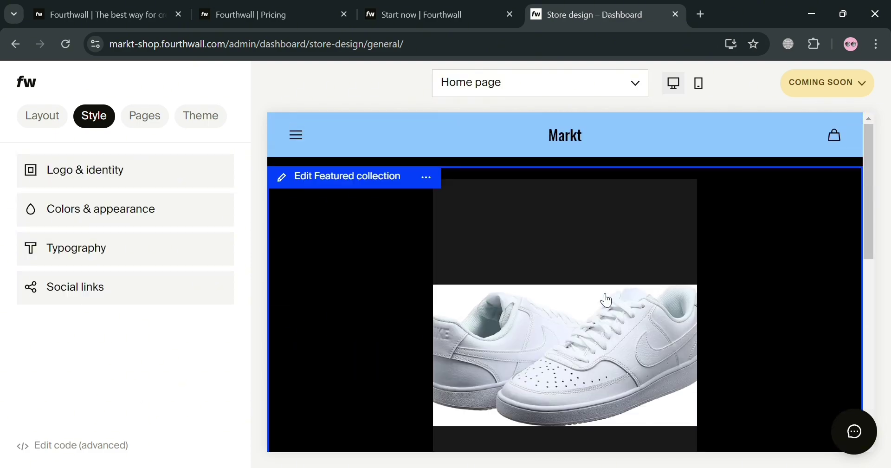
left_click(584, 139)
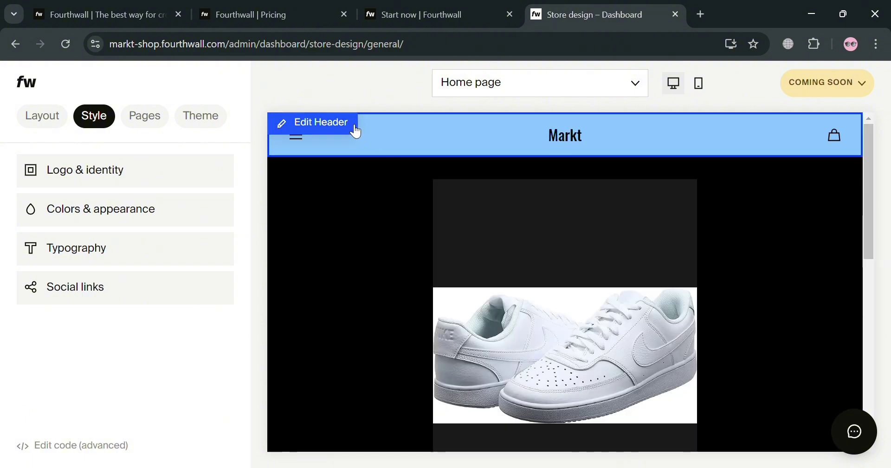
left_click(346, 129)
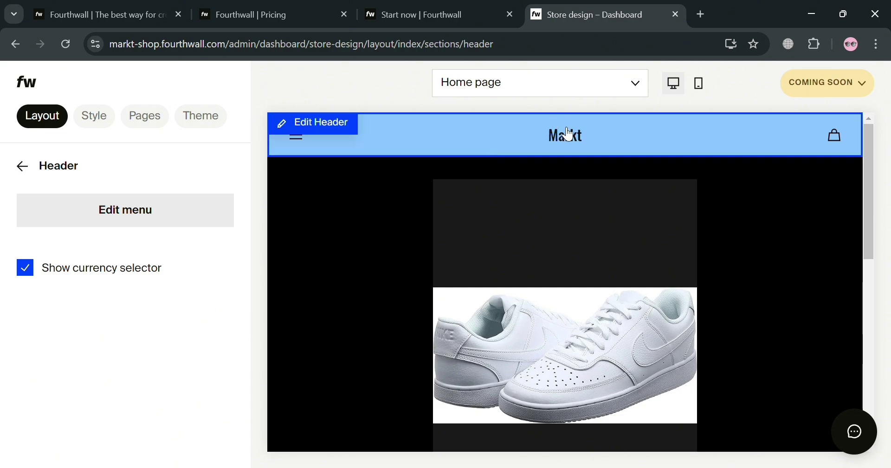
left_click(117, 217)
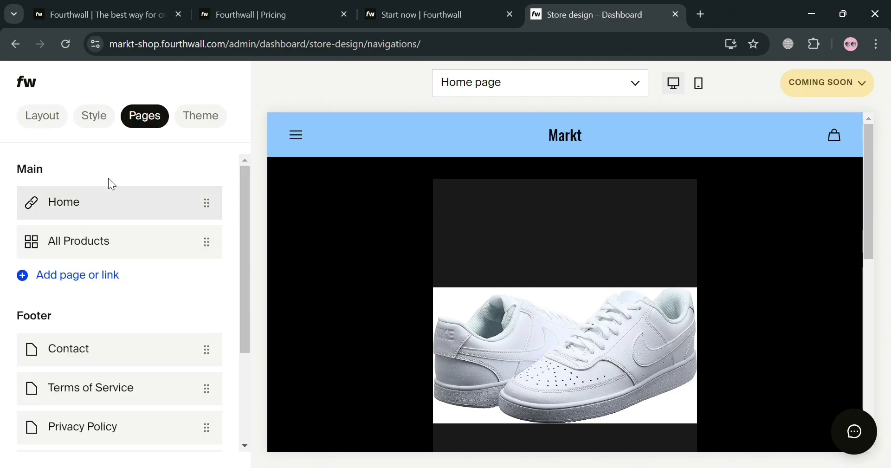
Review the footer menu links without adding any, then show the Home page section layout
scroll(46, 235, "down", 3)
scroll(103, 270, "up", 3)
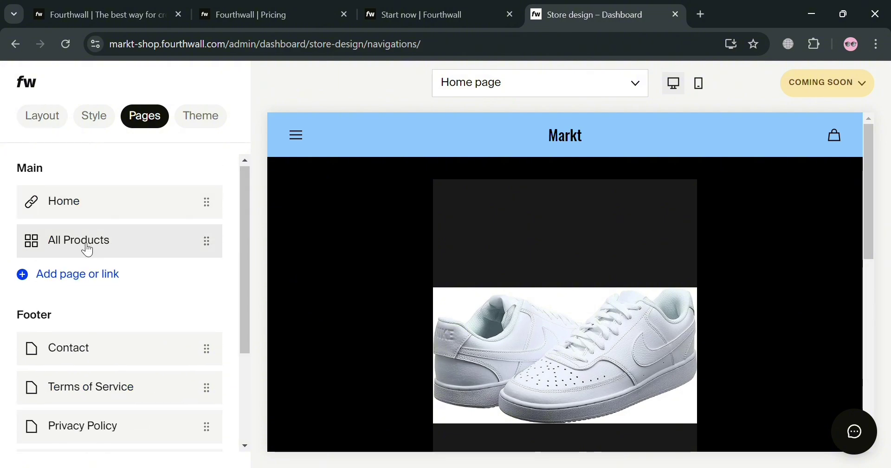
scroll(99, 274, "down", 3)
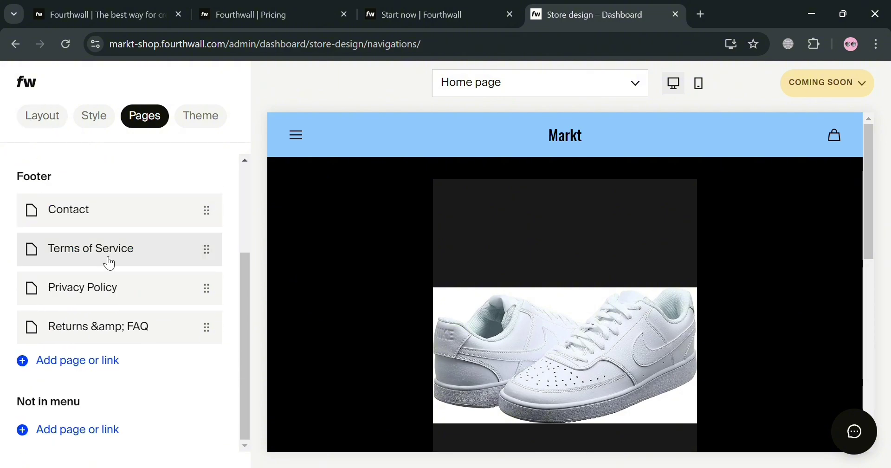
left_click(111, 360)
left_click(137, 364)
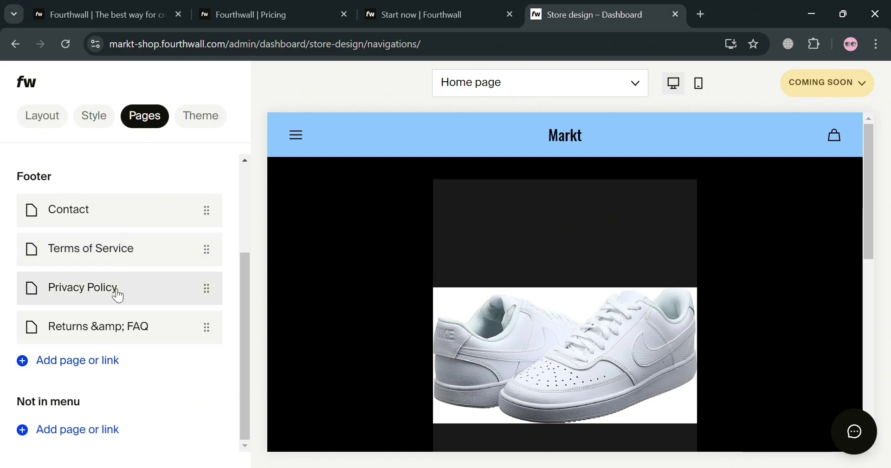
left_click(64, 124)
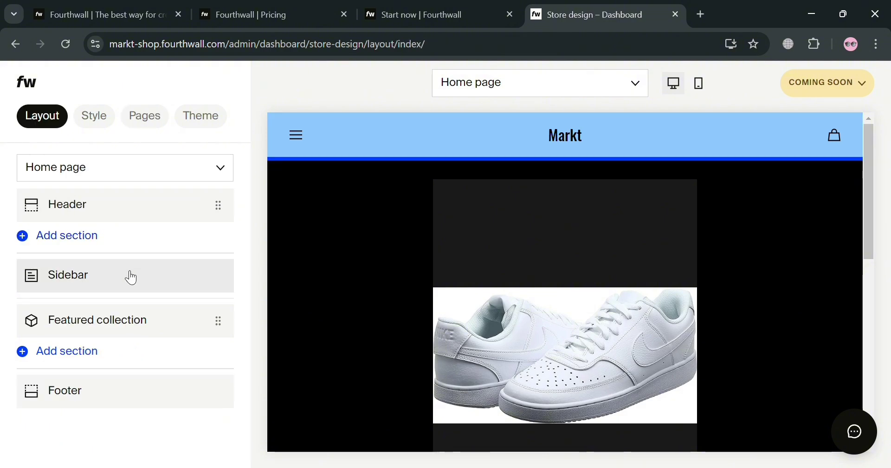
Cancel adding a section below Featured collection and show the Style settings
left_click(151, 351)
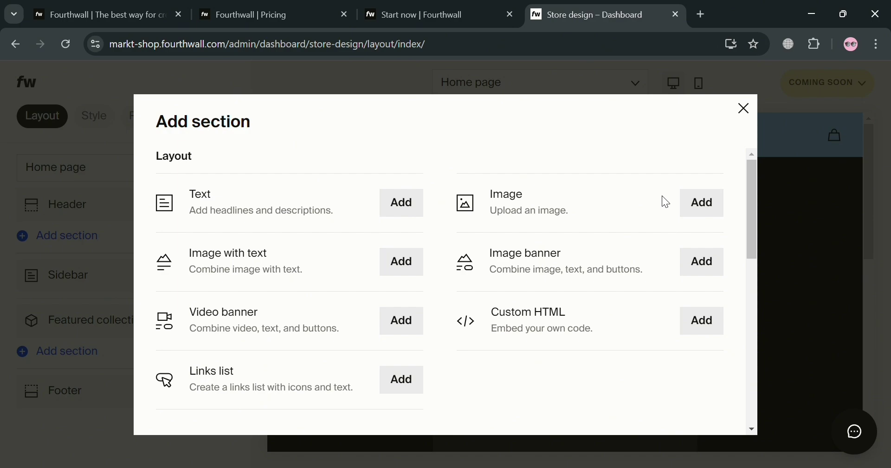
left_click(744, 109)
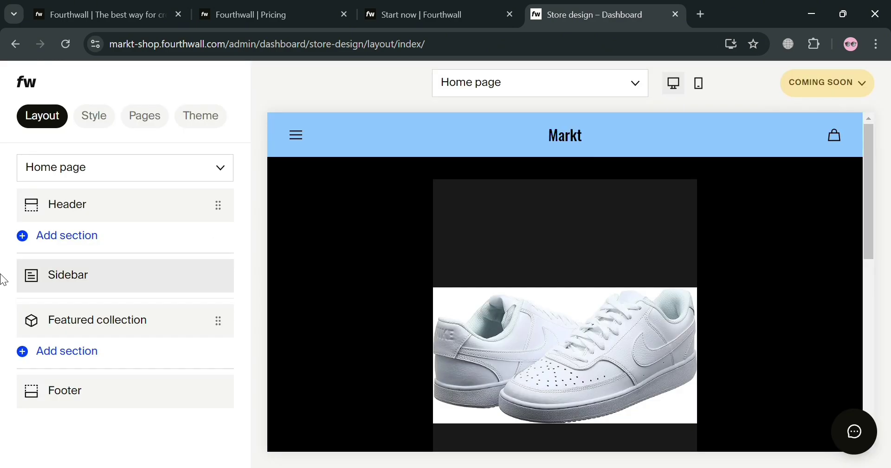
left_click(98, 118)
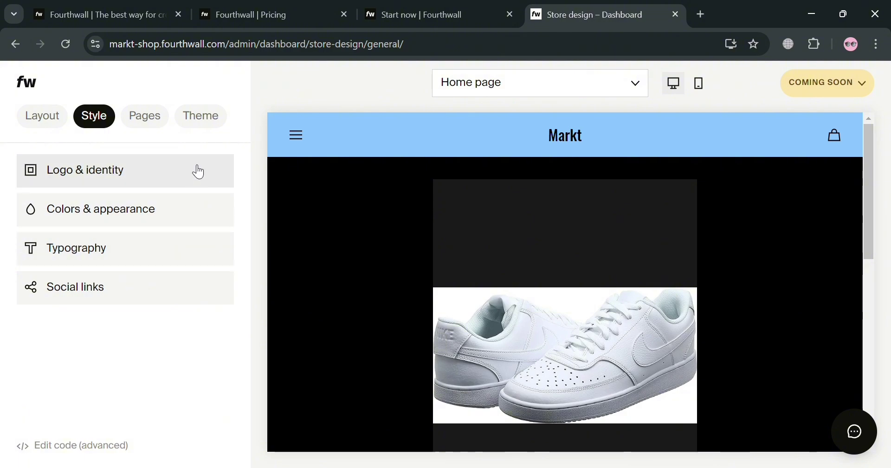
Set the store's primary colour to red #b72121 in Colors & appearance
left_click(191, 205)
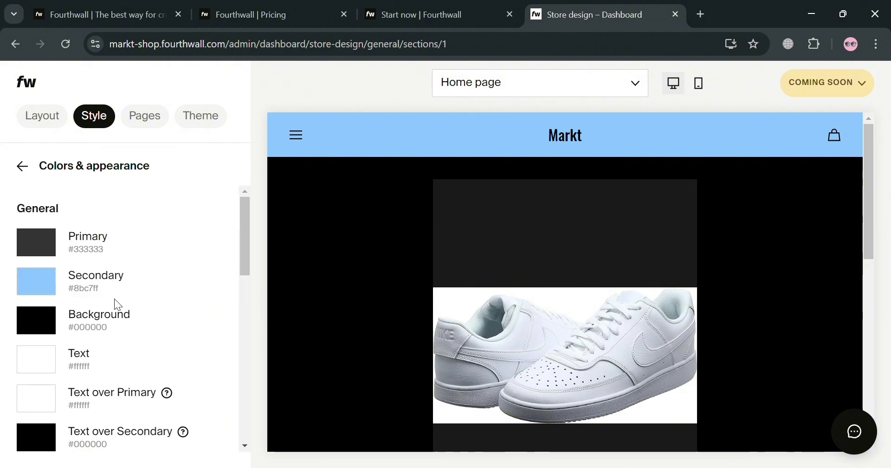
left_click(46, 252)
left_click_drag(164, 310, 171, 312)
left_click(195, 209)
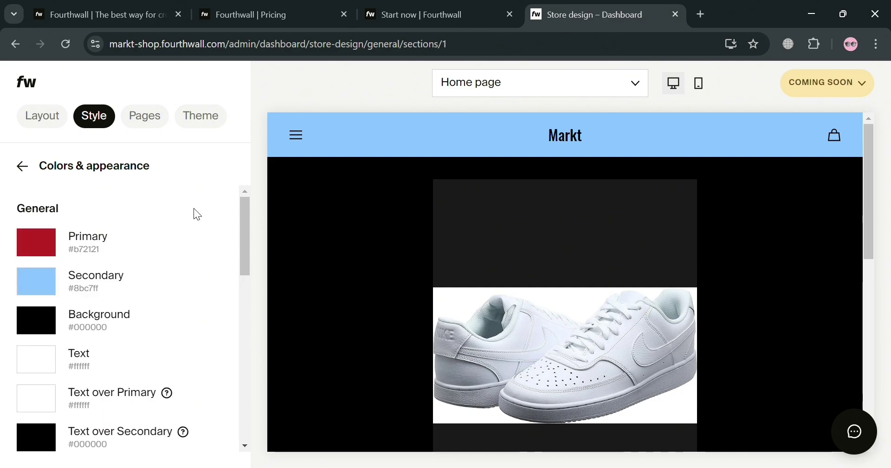
Set the background to dark maroon #230505, review the settings, then show the Pages list
left_click(36, 327)
left_click(191, 180)
left_click_drag(195, 185, 179, 233)
scroll(159, 263, "down", 3)
scroll(547, 348, "down", 6)
scroll(548, 348, "up", 3)
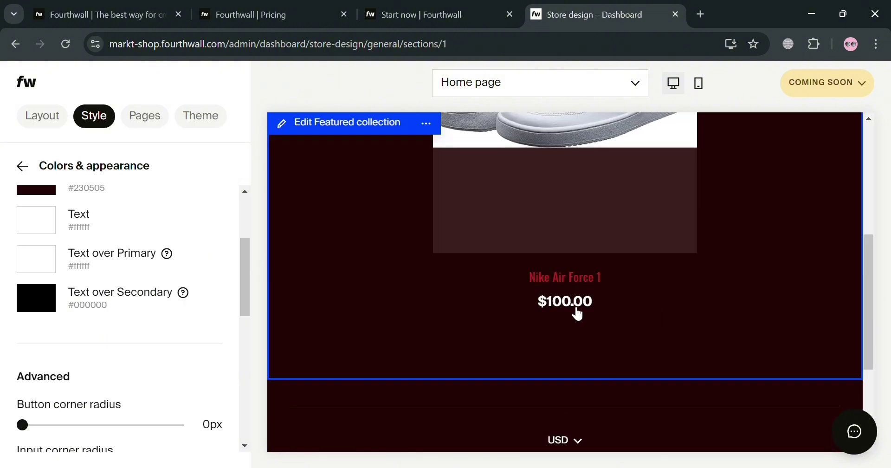
scroll(118, 353, "down", 3)
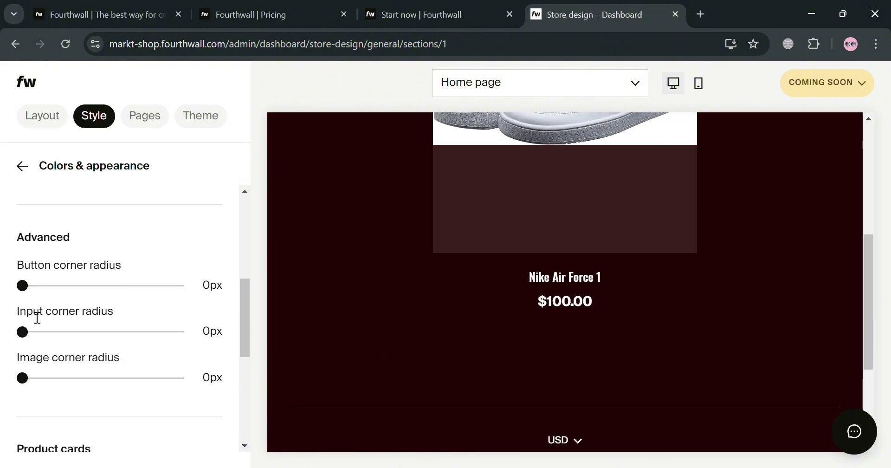
scroll(56, 344, "down", 5)
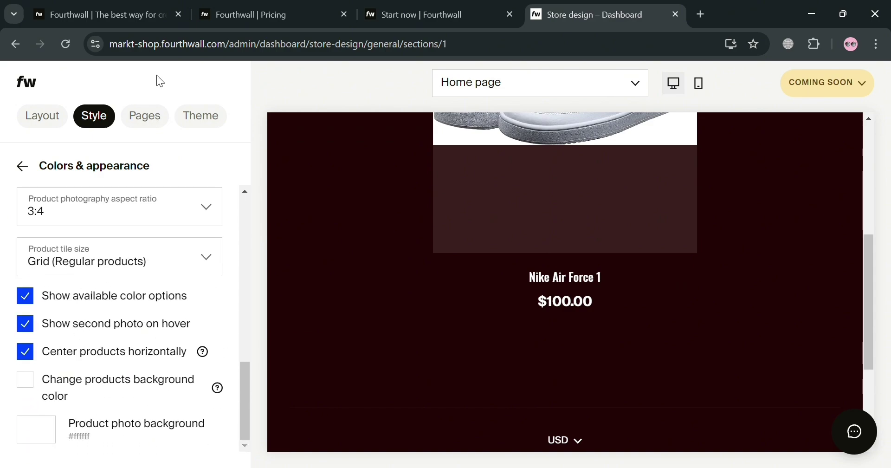
left_click(145, 116)
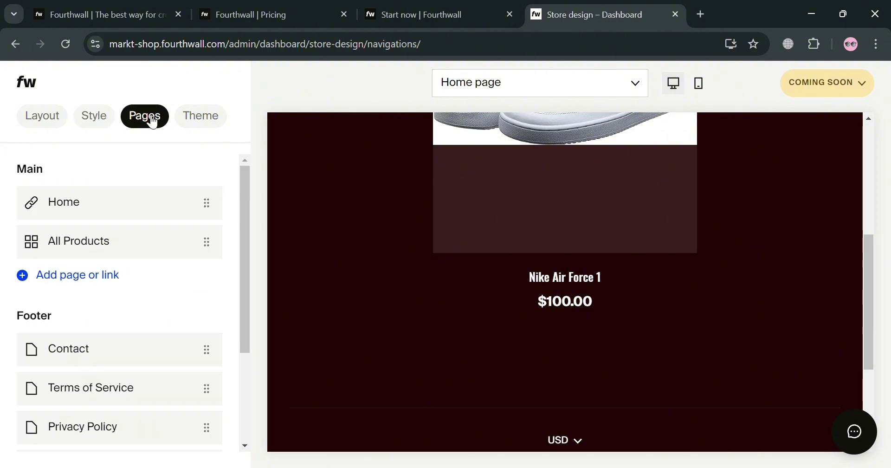
View the store themes and preview the Checkout page in the editor
left_click(215, 124)
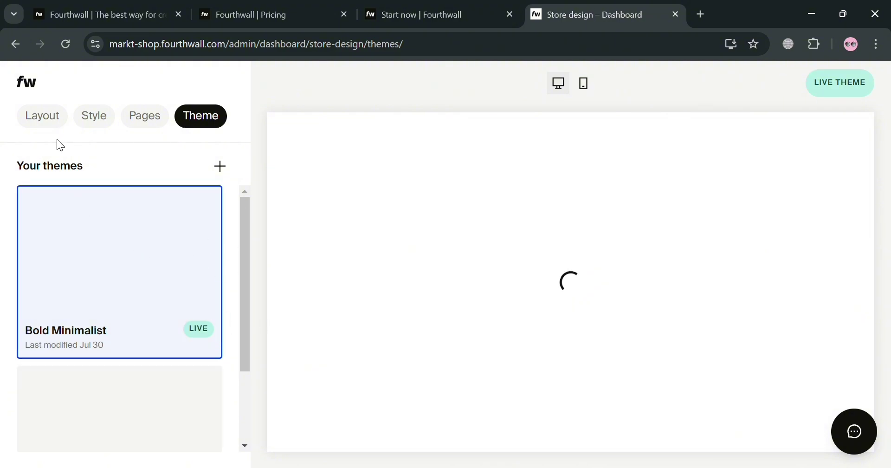
scroll(120, 391, "down", 3)
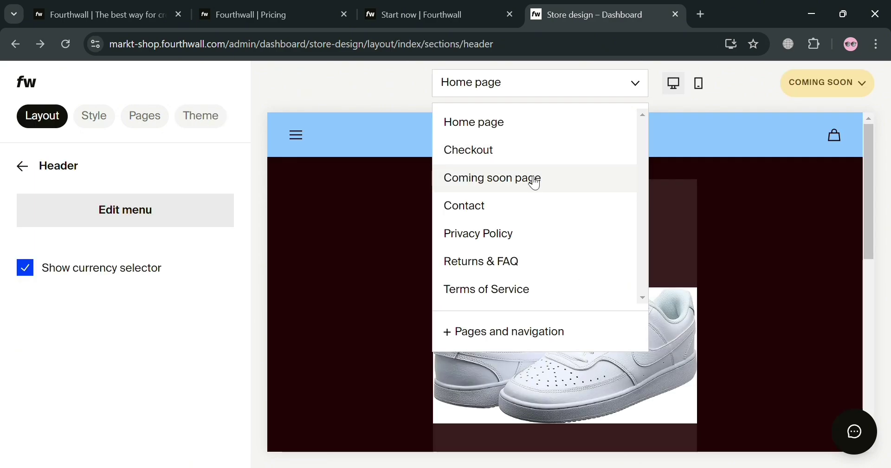
left_click(538, 155)
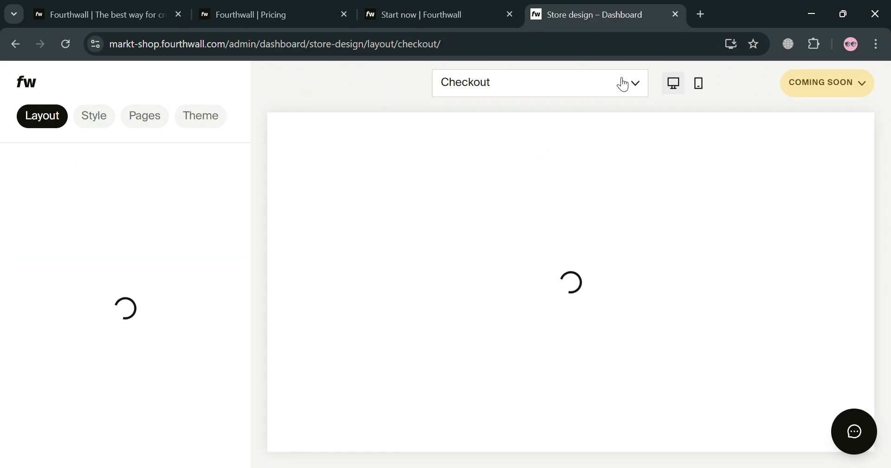
left_click(628, 99)
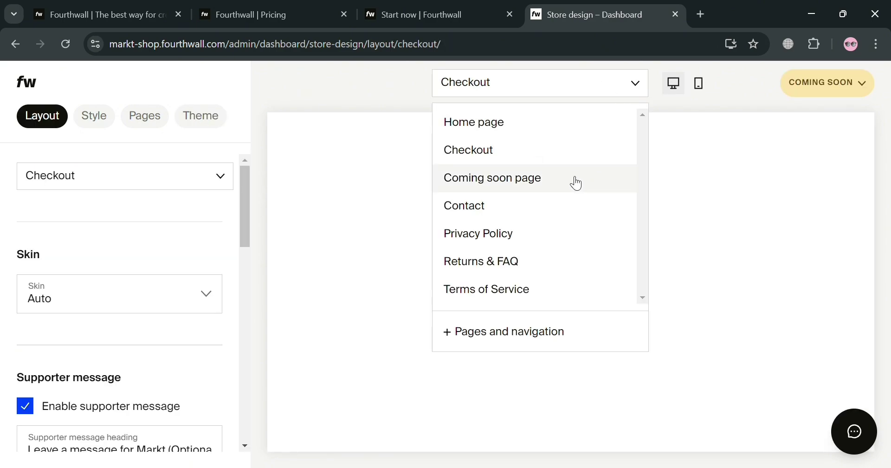
Switch the site status from Coming soon to Live and save it
left_click(873, 93)
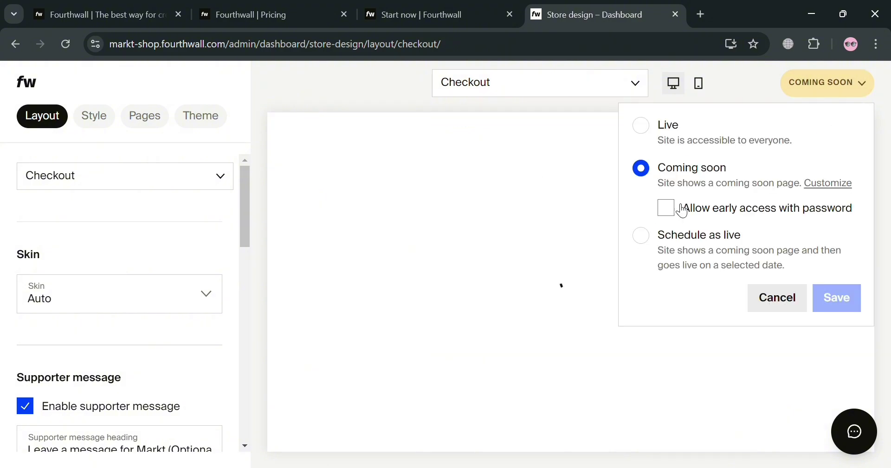
left_click(655, 130)
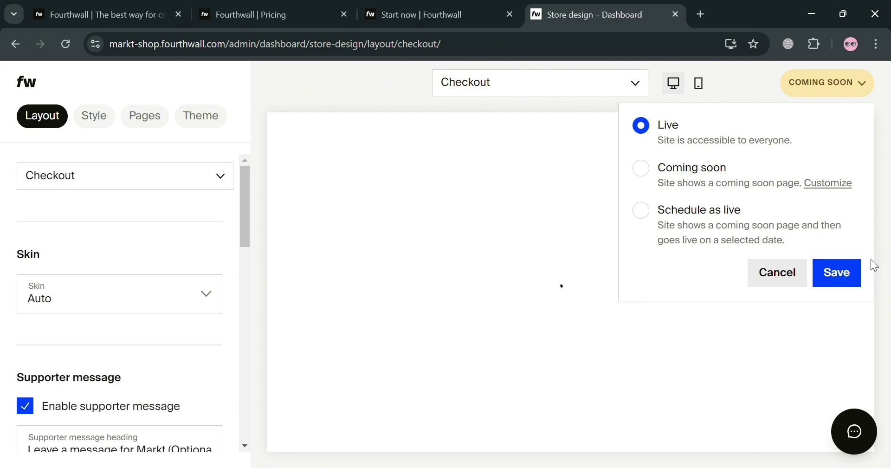
left_click(849, 284)
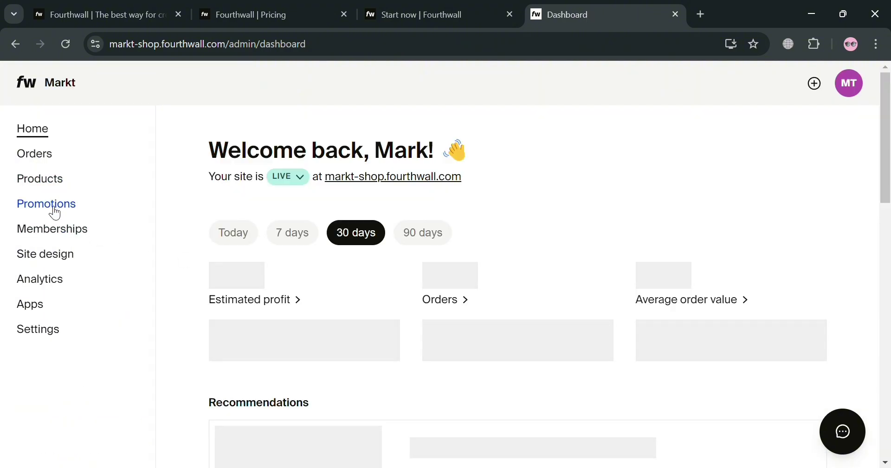
left_click(53, 208)
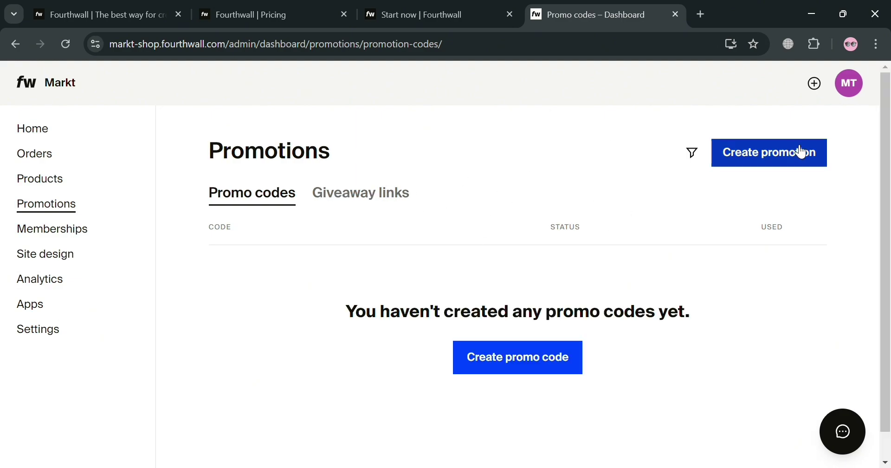
left_click(556, 372)
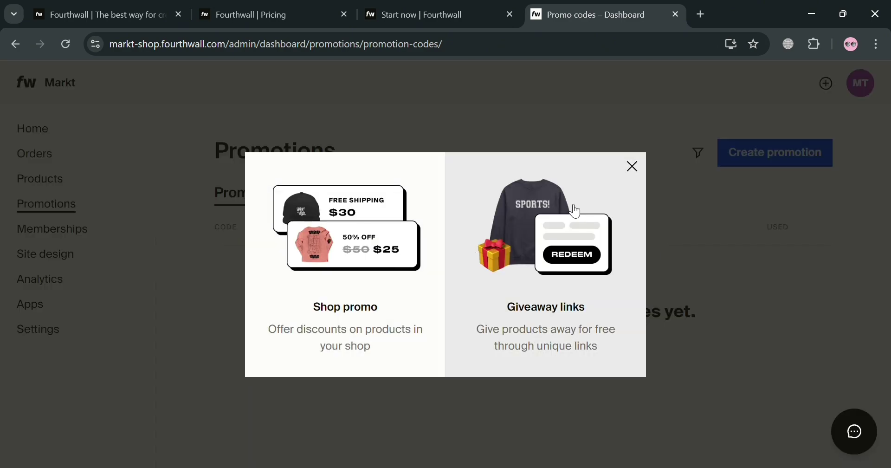
left_click(639, 176)
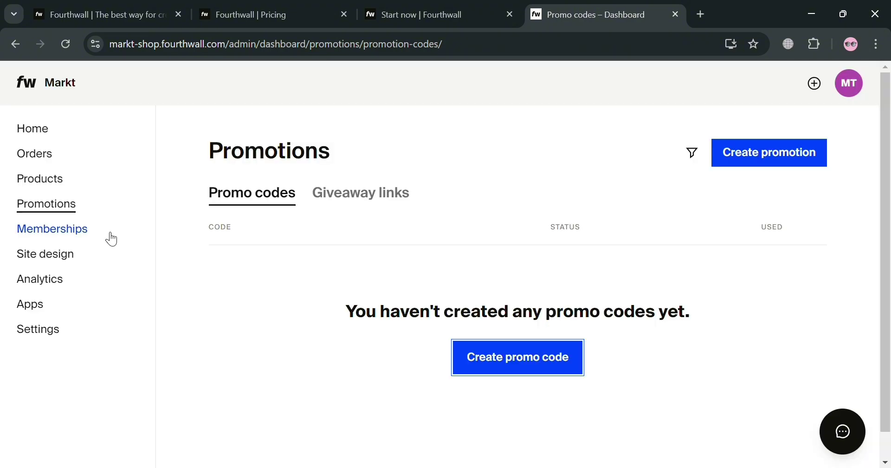
left_click(40, 279)
scroll(466, 286, "up", 5)
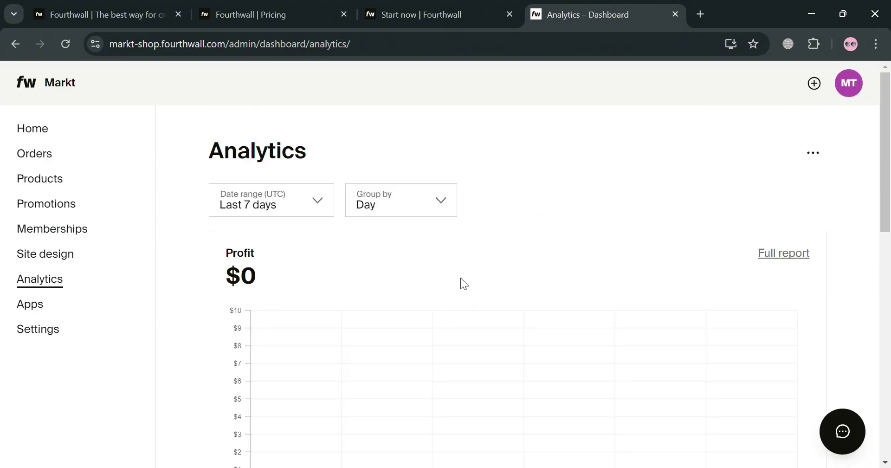
scroll(418, 286, "down", 2)
scroll(373, 283, "down", 4)
scroll(373, 280, "down", 4)
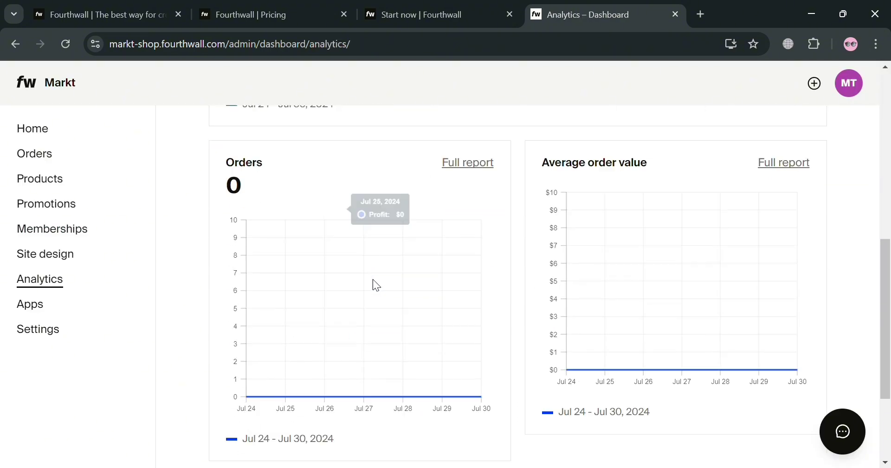
scroll(491, 281, "up", 3)
scroll(485, 274, "down", 5)
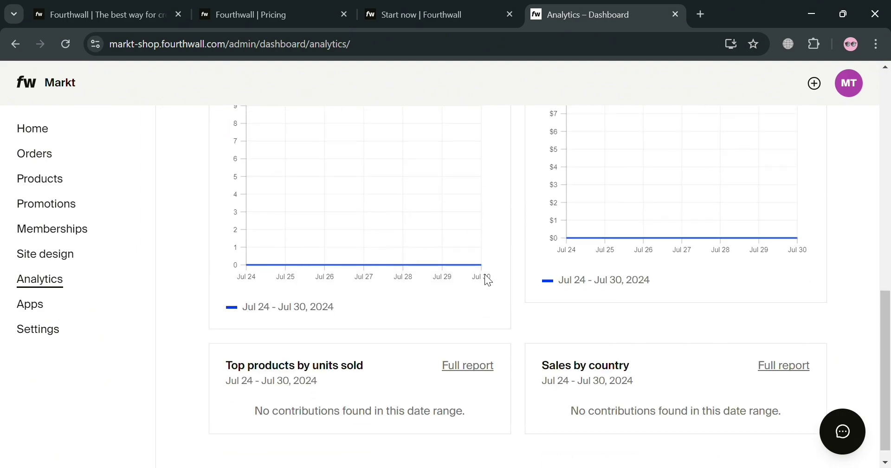
left_click(30, 308)
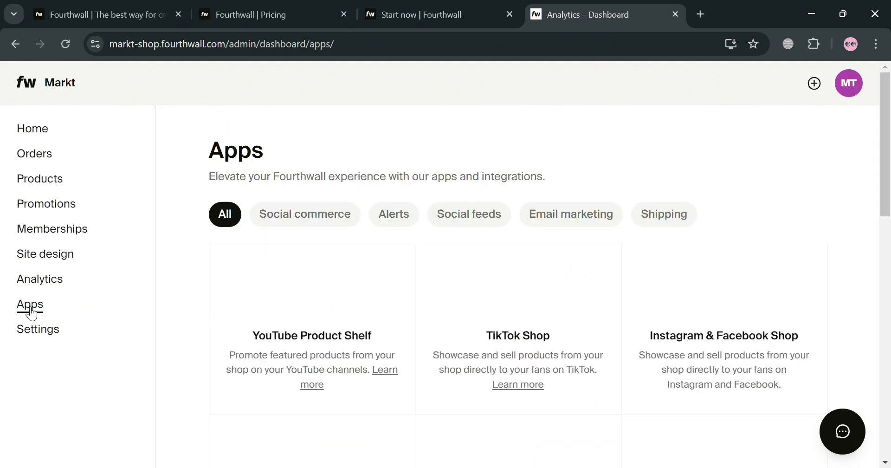
scroll(527, 324, "down", 3)
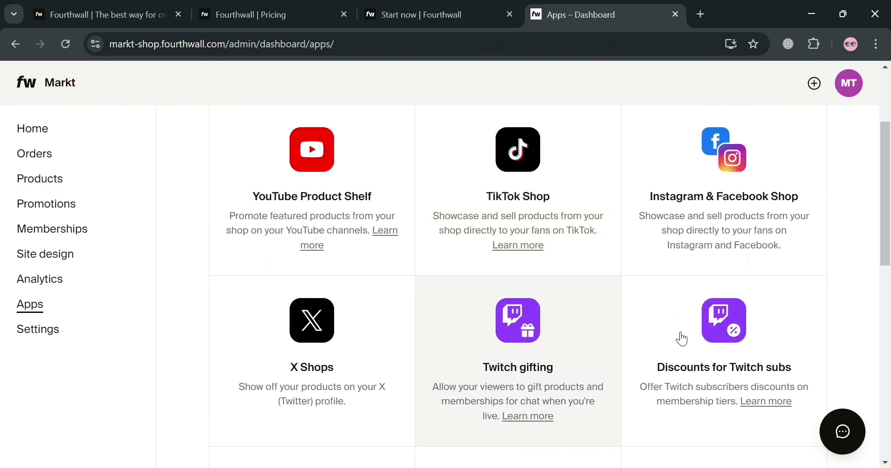
scroll(646, 367, "down", 3)
scroll(646, 367, "up", 6)
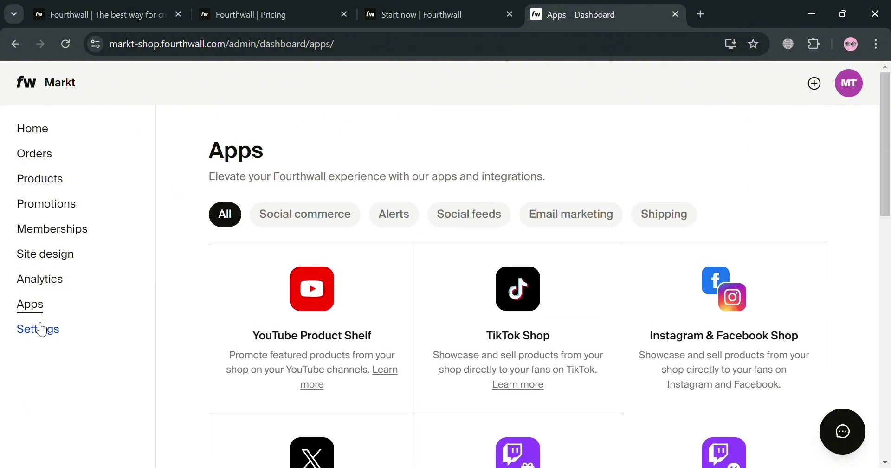
left_click(47, 82)
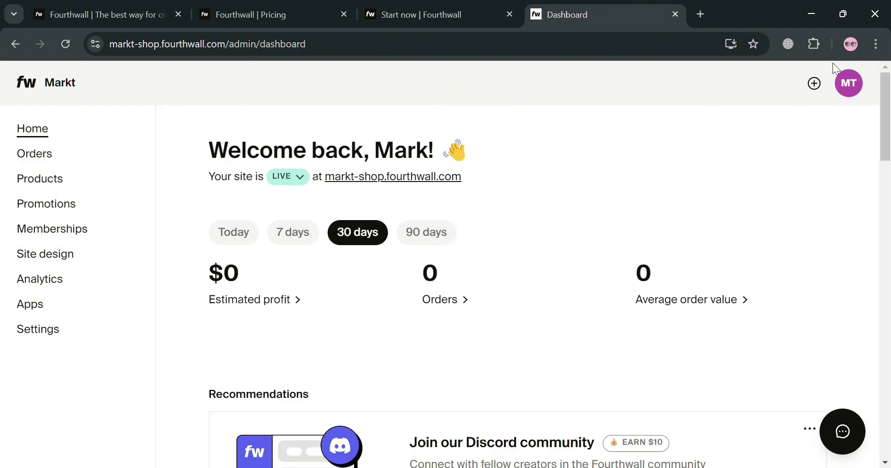